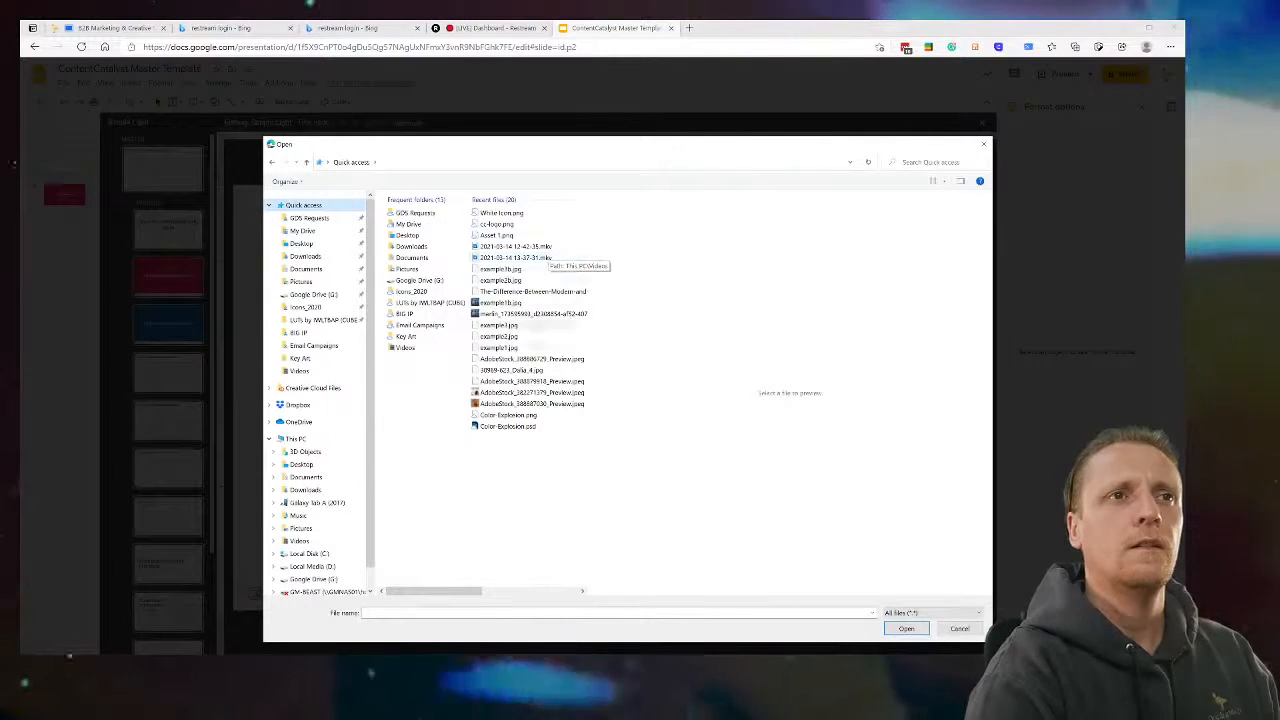
Step: Try Color-Explosion.png as the background image of the Title slide layout, and undo that background change
left_click(540, 415)
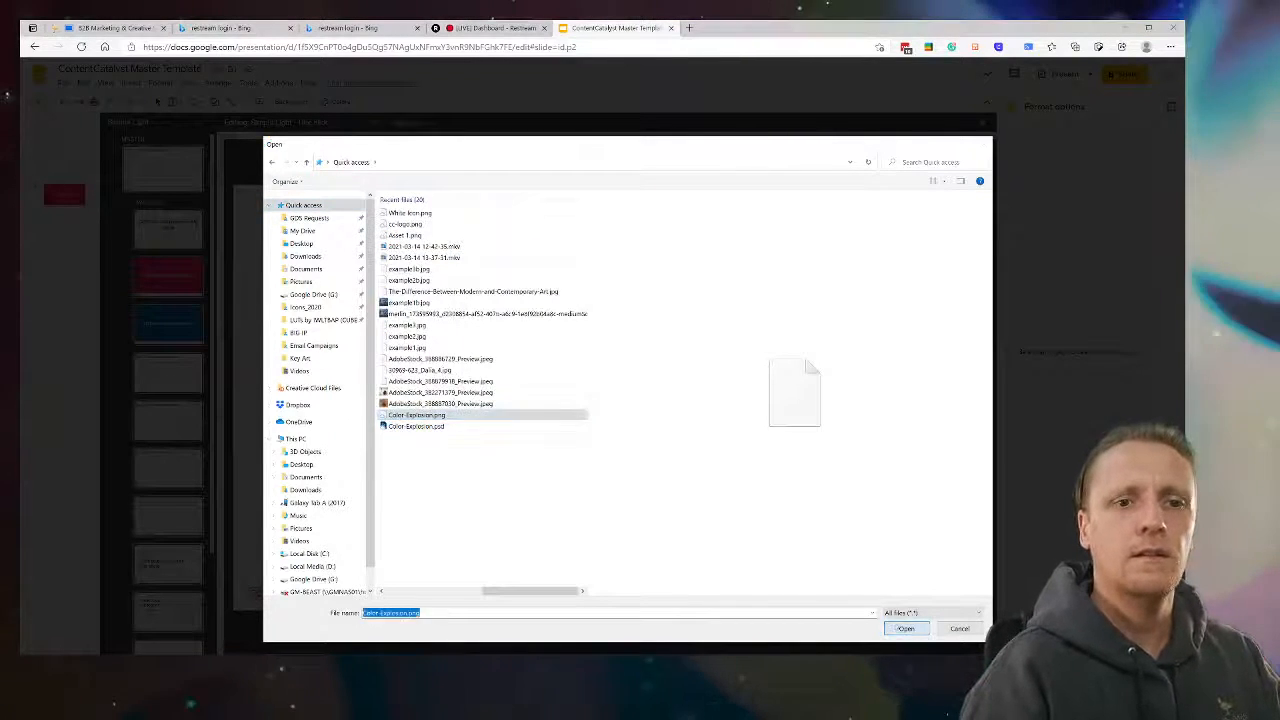
left_click(895, 628)
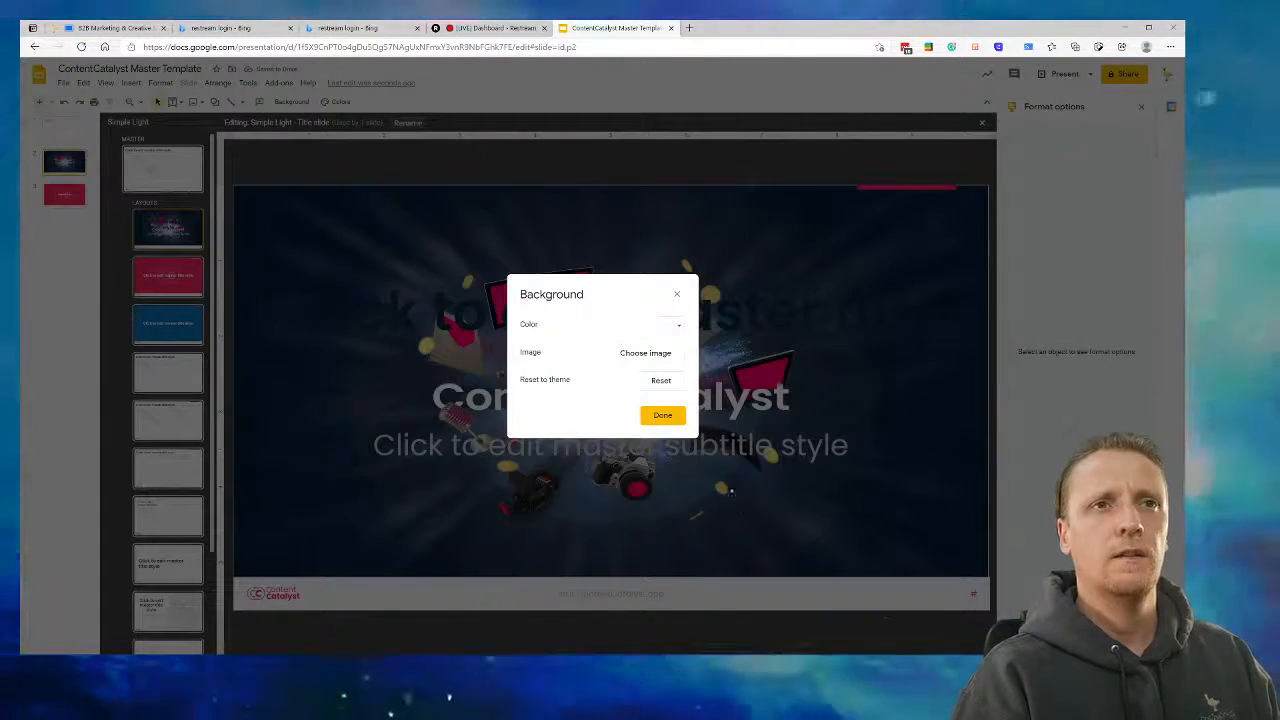
left_click(663, 415)
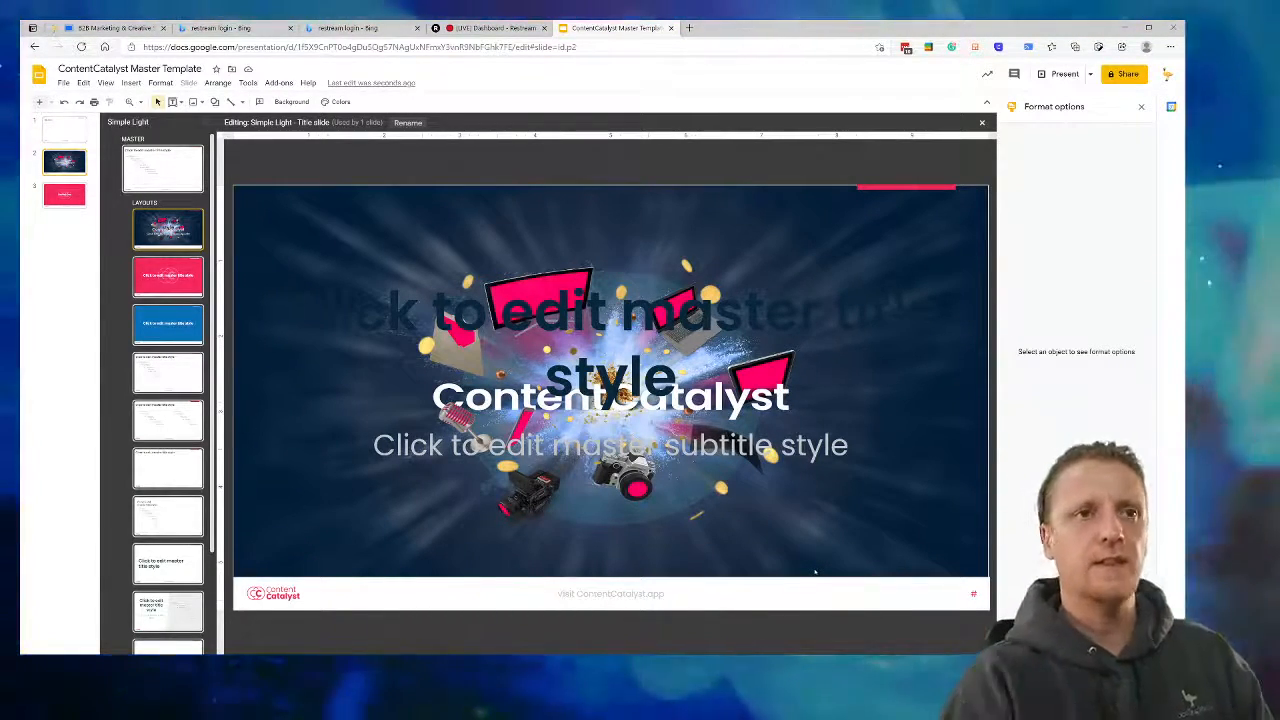
key("ctrl+z")
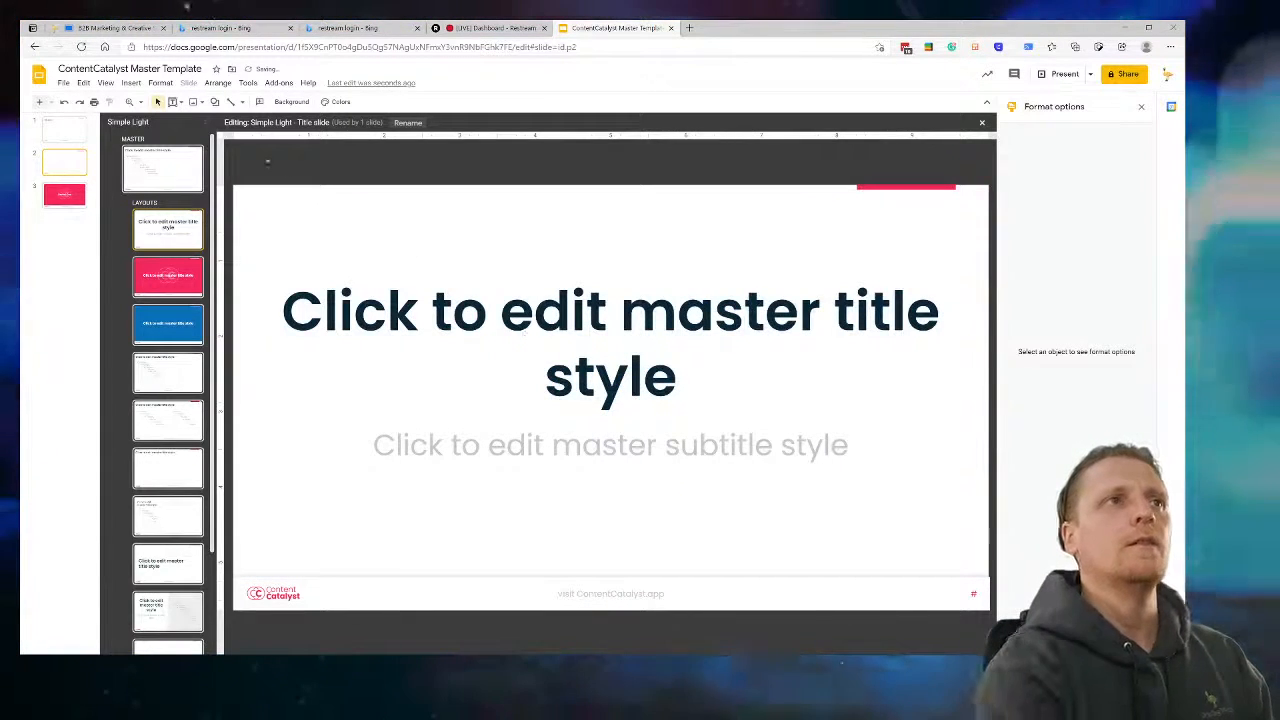
Step: Insert the image Color-Explosion.png from the computer onto the Title slide layout
left_click(131, 82)
mouse_move(171, 104)
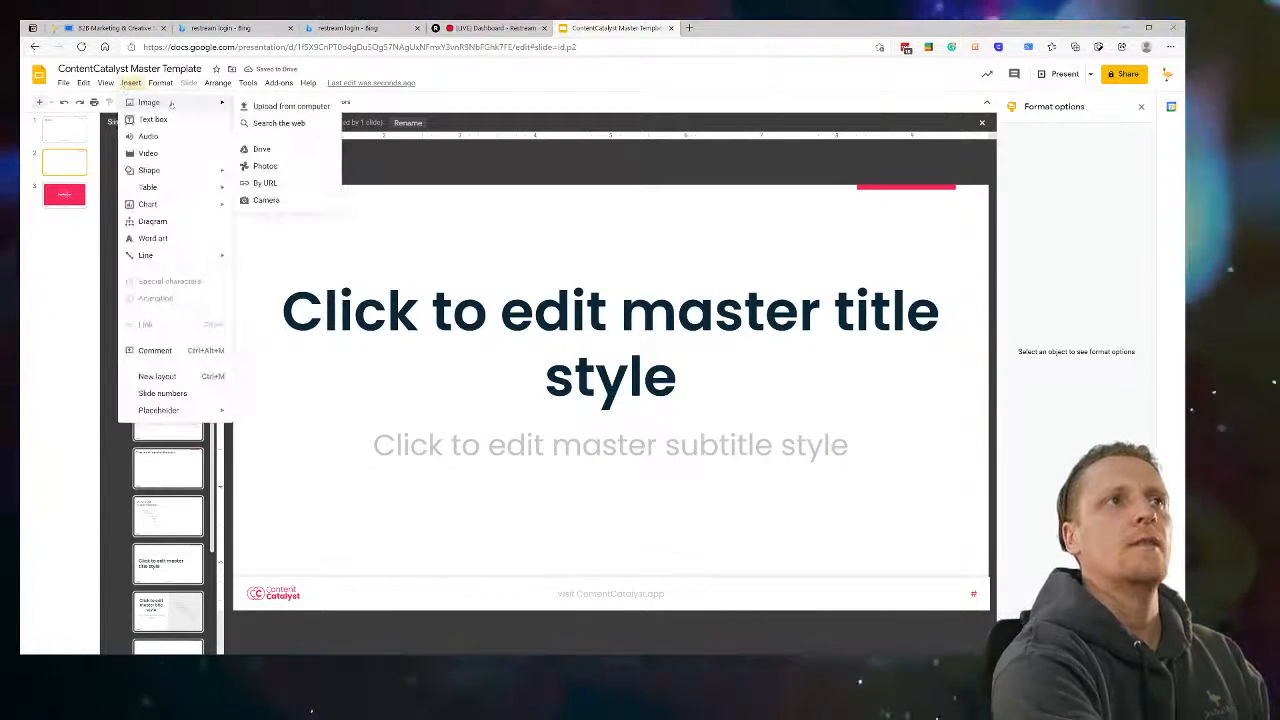
left_click(284, 106)
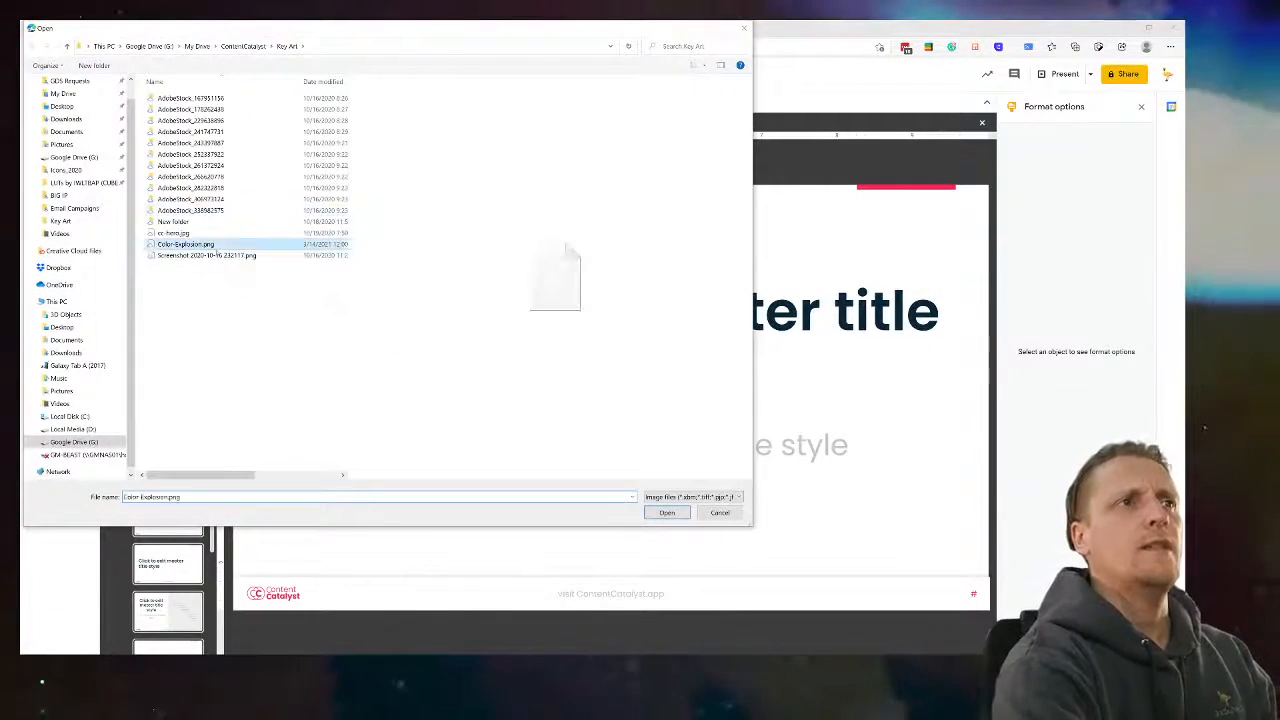
left_click(665, 512)
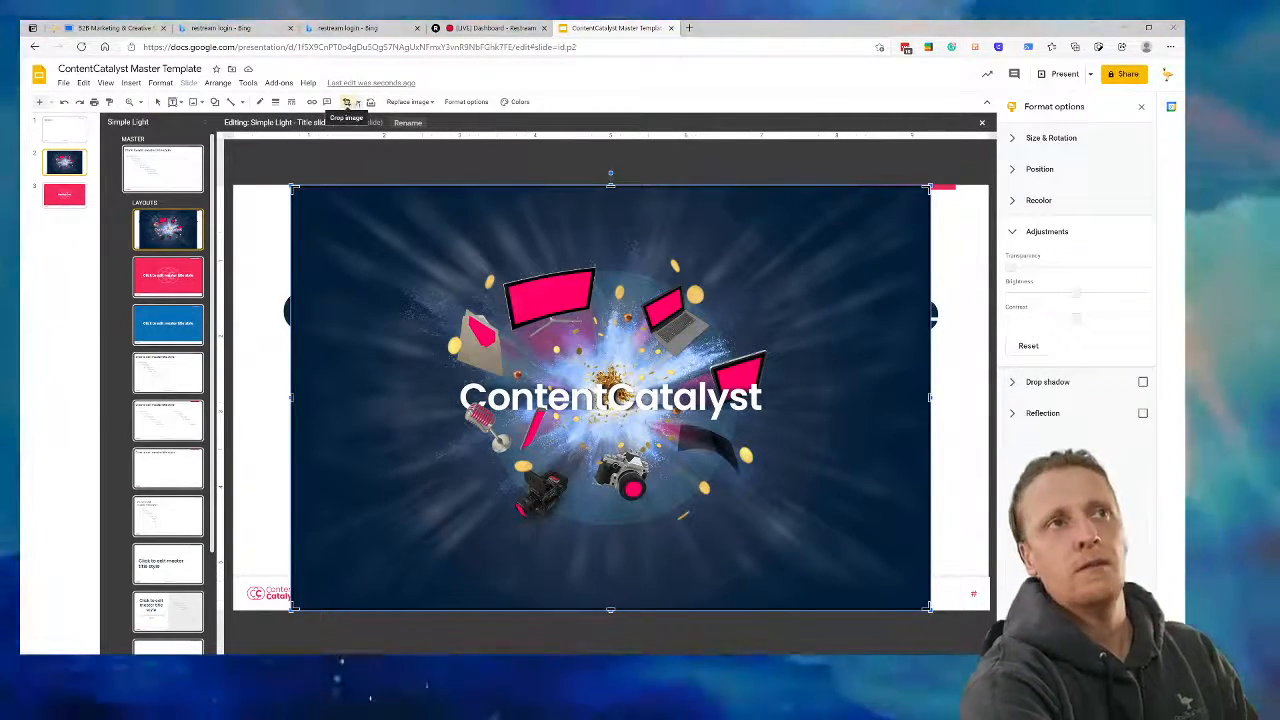
Step: Try masking the inserted image with an oval shape and shrinking the crop frame from its top and right edges
left_click(358, 102)
mouse_move(391, 122)
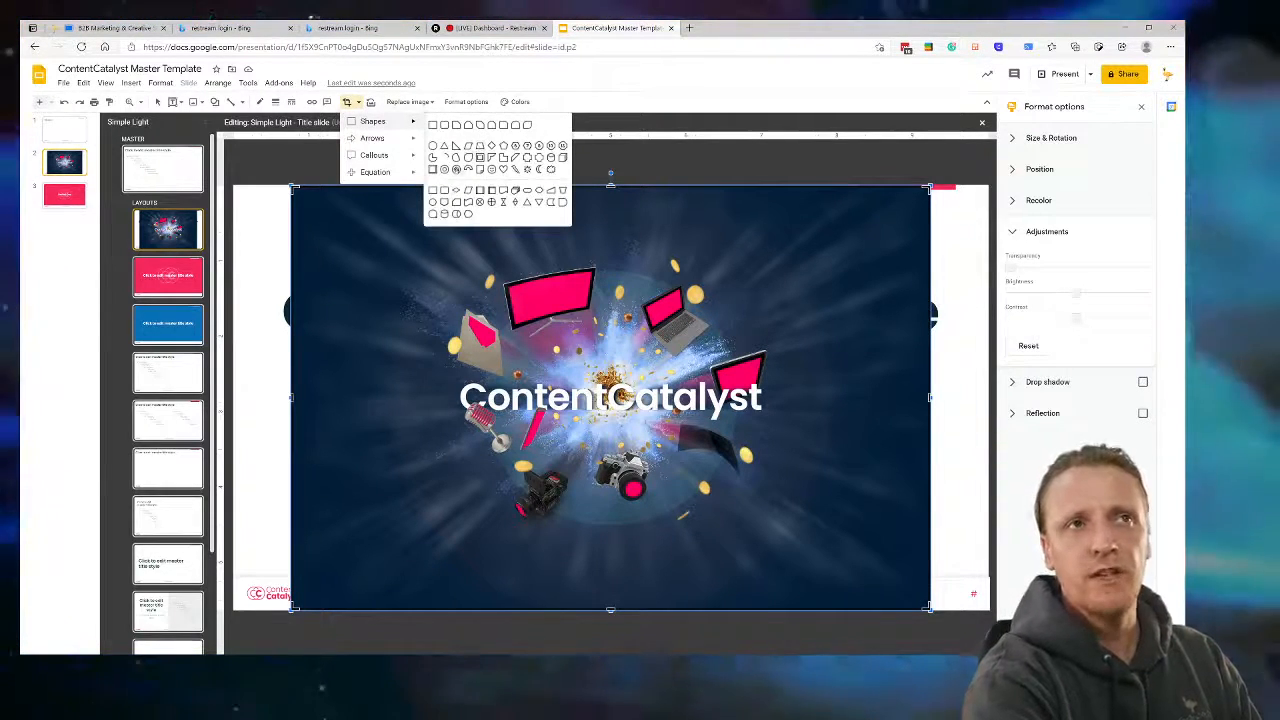
left_click(432, 145)
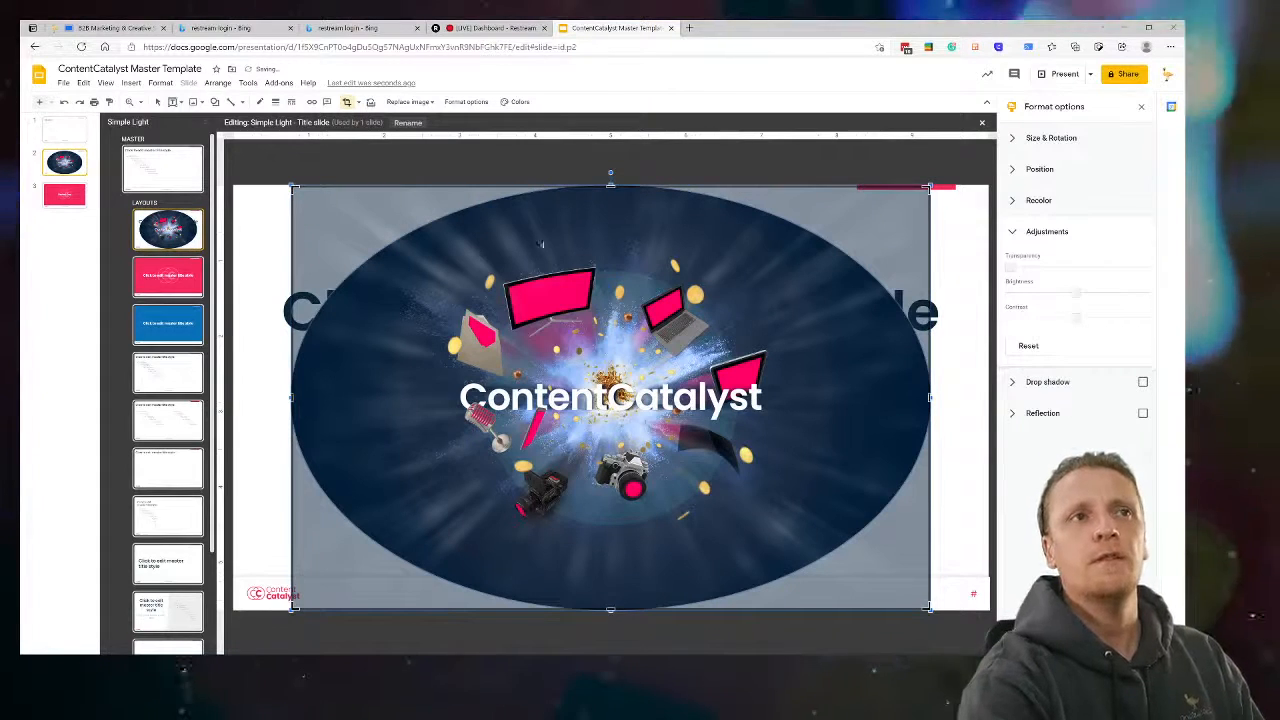
mouse_move(610, 186)
left_mouse_down()
mouse_move(610, 235)
mouse_move(610, 198)
left_mouse_up()
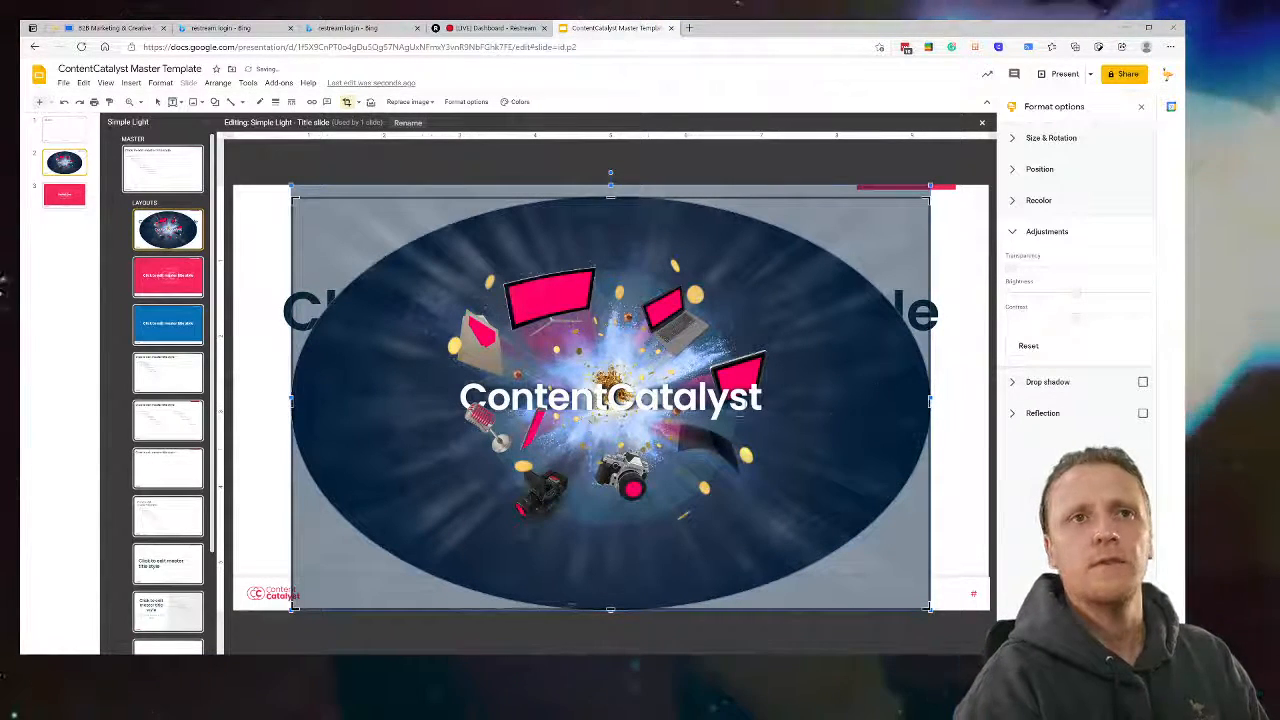
left_click_drag(930, 398, 743, 397)
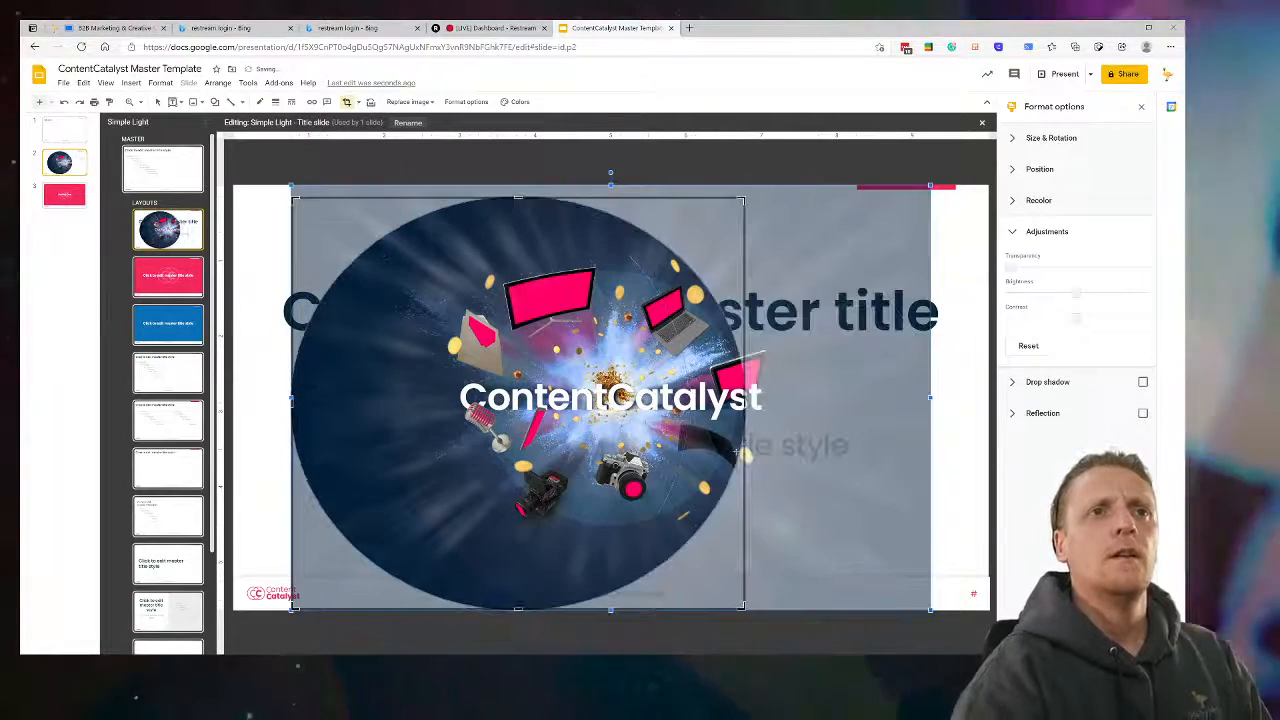
Step: Undo the oval mask and the crop frame changes on the inserted image
key("ctrl+z")
key("ctrl+z")
key("ctrl+z")
key("ctrl+z")
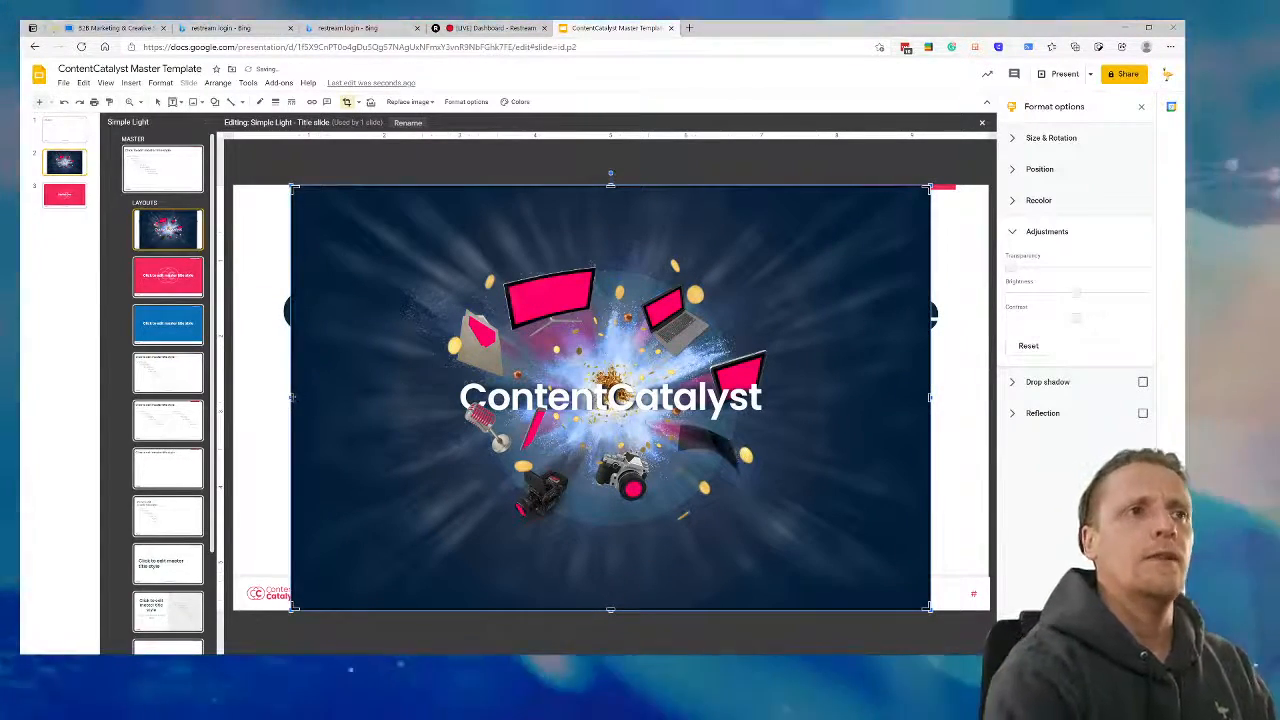
Step: Extend the image's crop frame to the slide's left and right edges, keeping its lower edge at the slide's bottom
left_click_drag(292, 398, 236, 396)
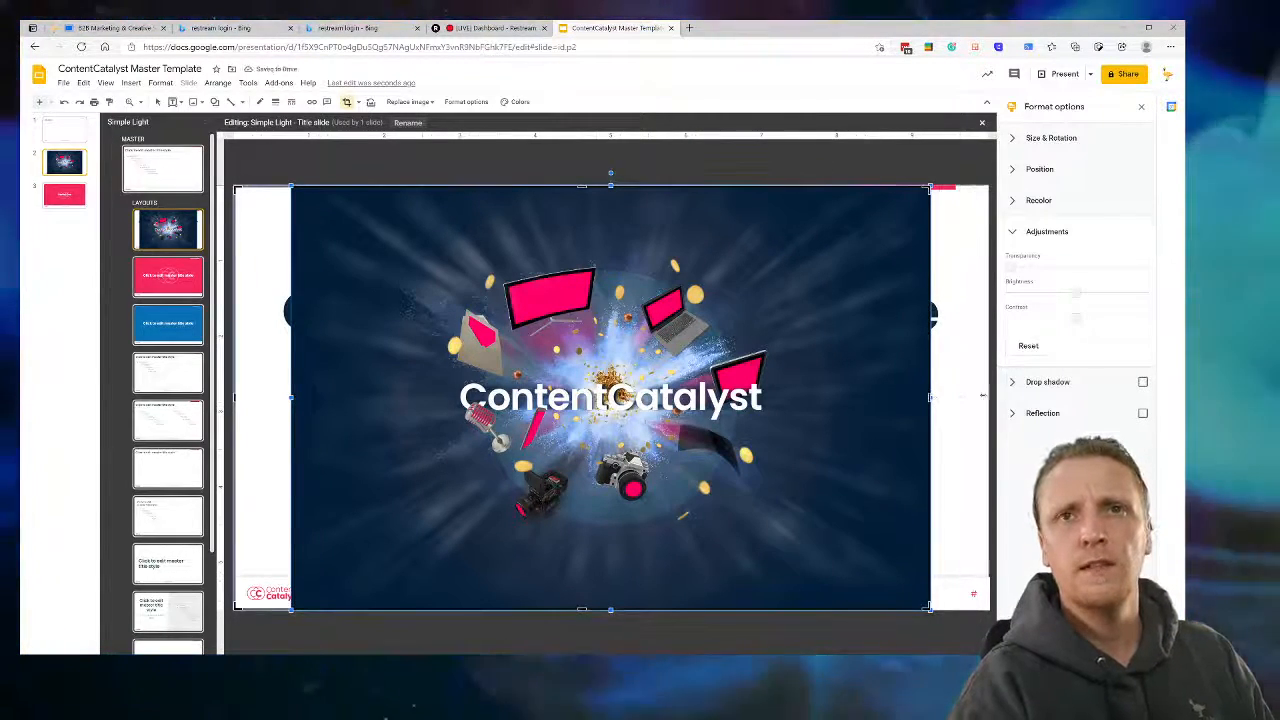
left_click_drag(987, 396, 988, 396)
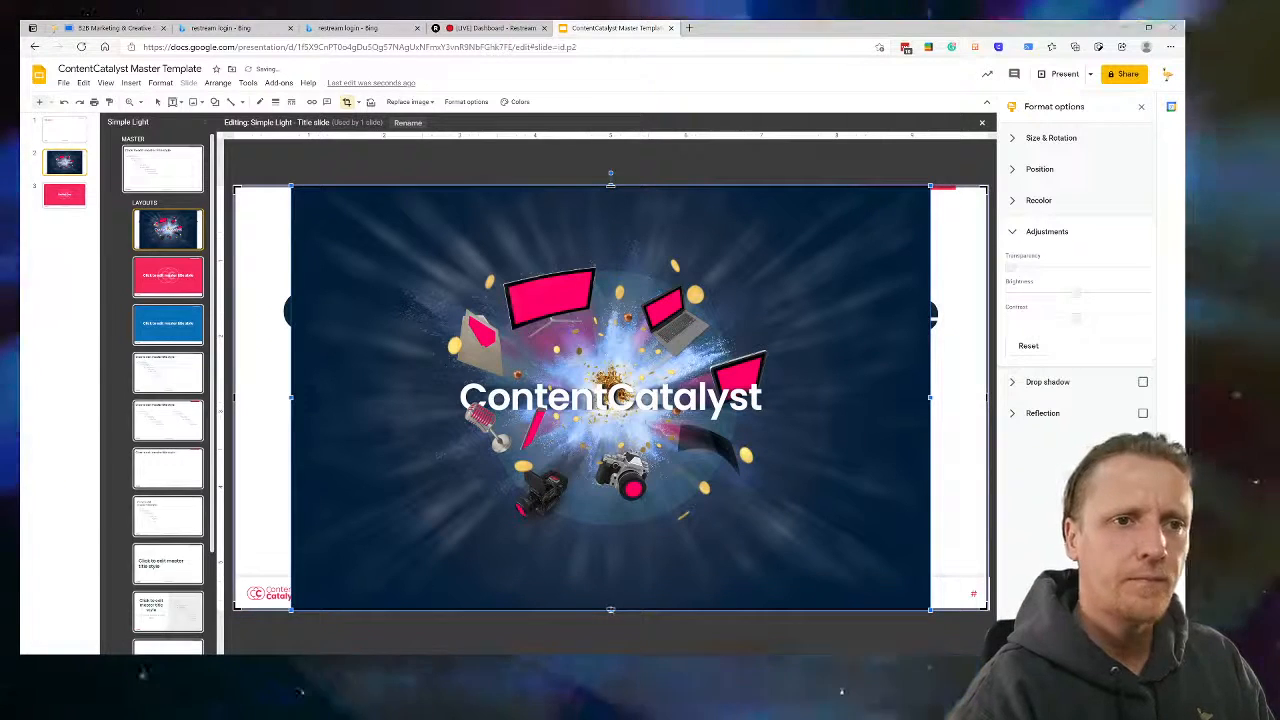
left_click_drag(611, 610, 613, 576)
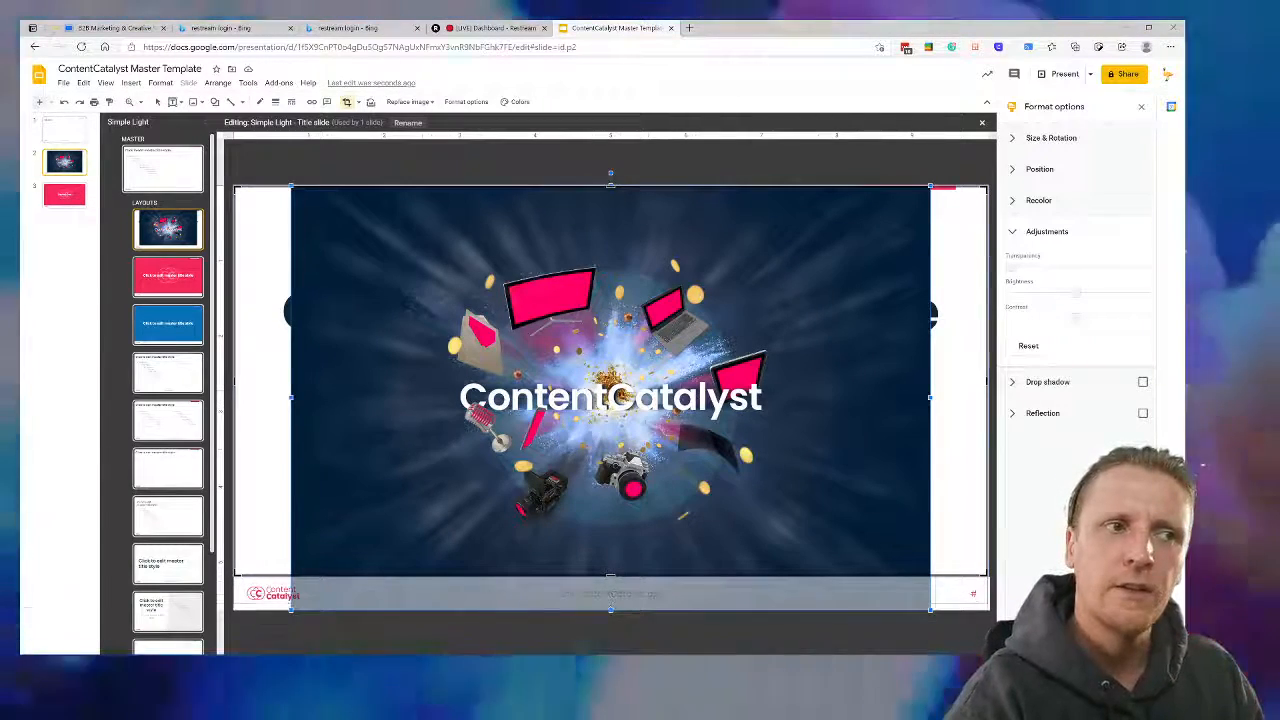
left_click_drag(610, 577, 610, 607)
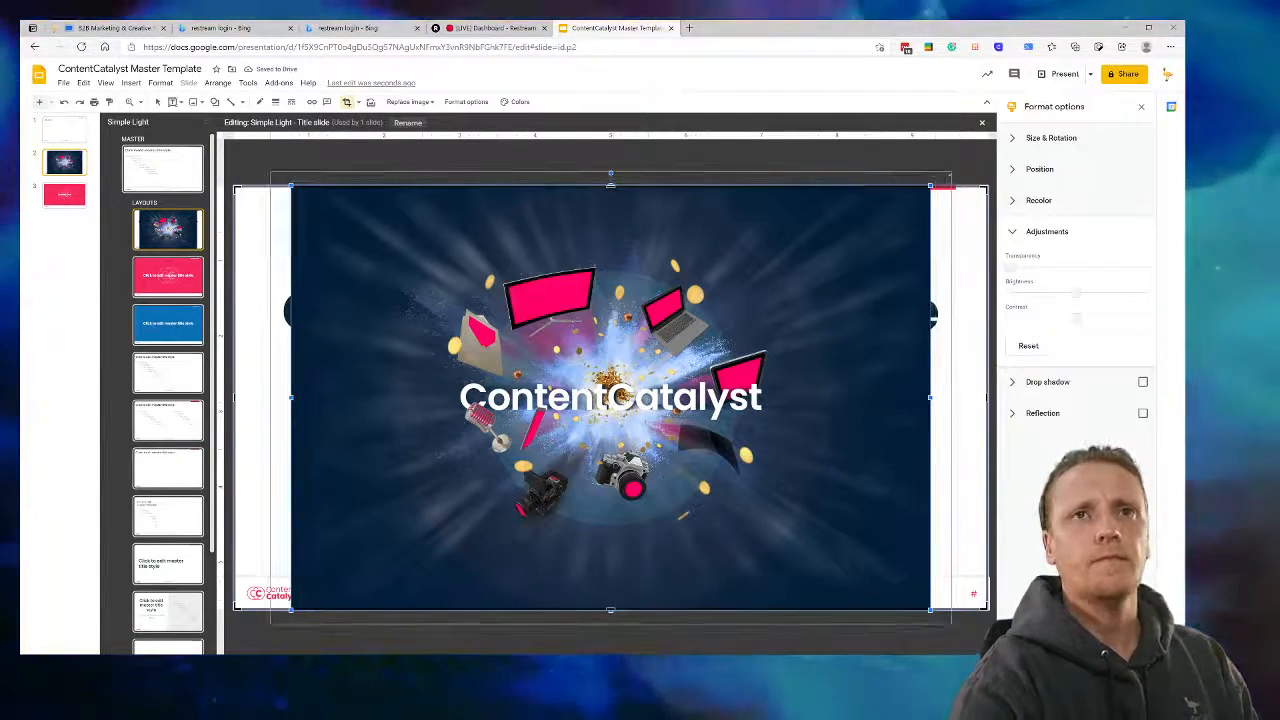
Step: Try resizing the image inside its crop frame from the upper-right corner
left_click_drag(938, 181, 766, 297)
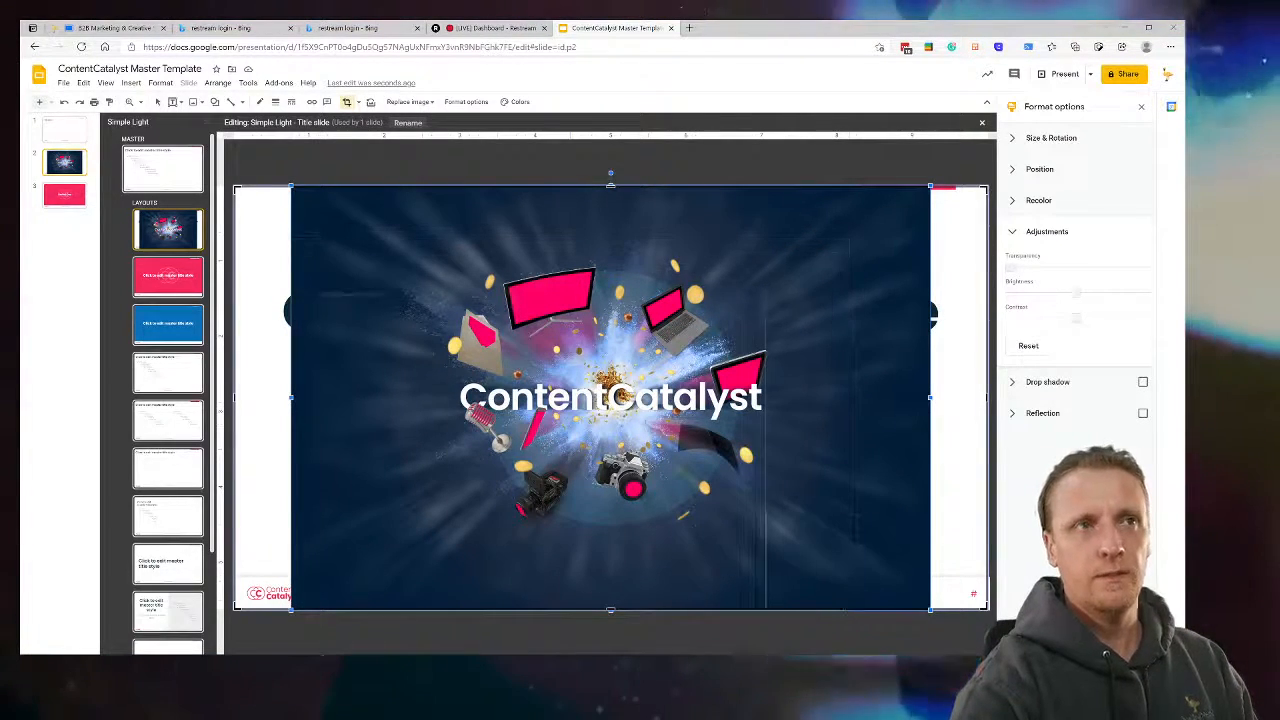
left_click_drag(864, 230, 852, 238)
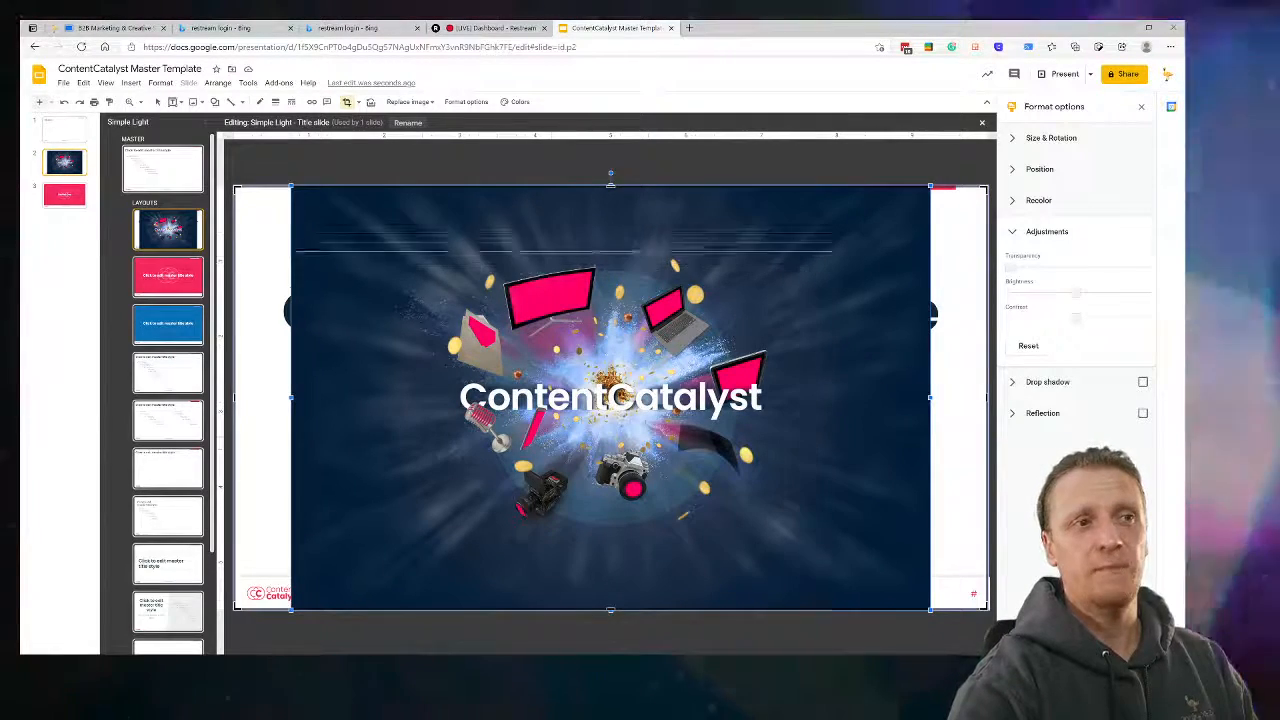
left_click_drag(832, 251, 820, 274)
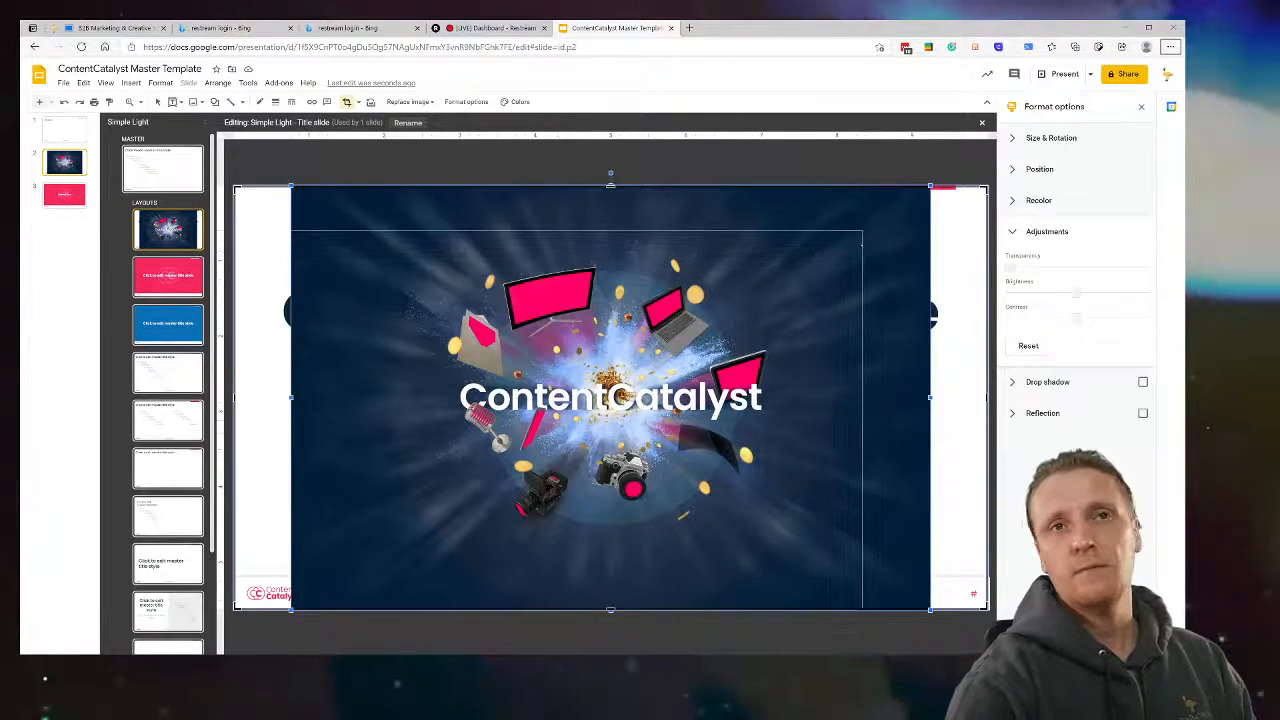
left_click_drag(820, 274, 816, 266)
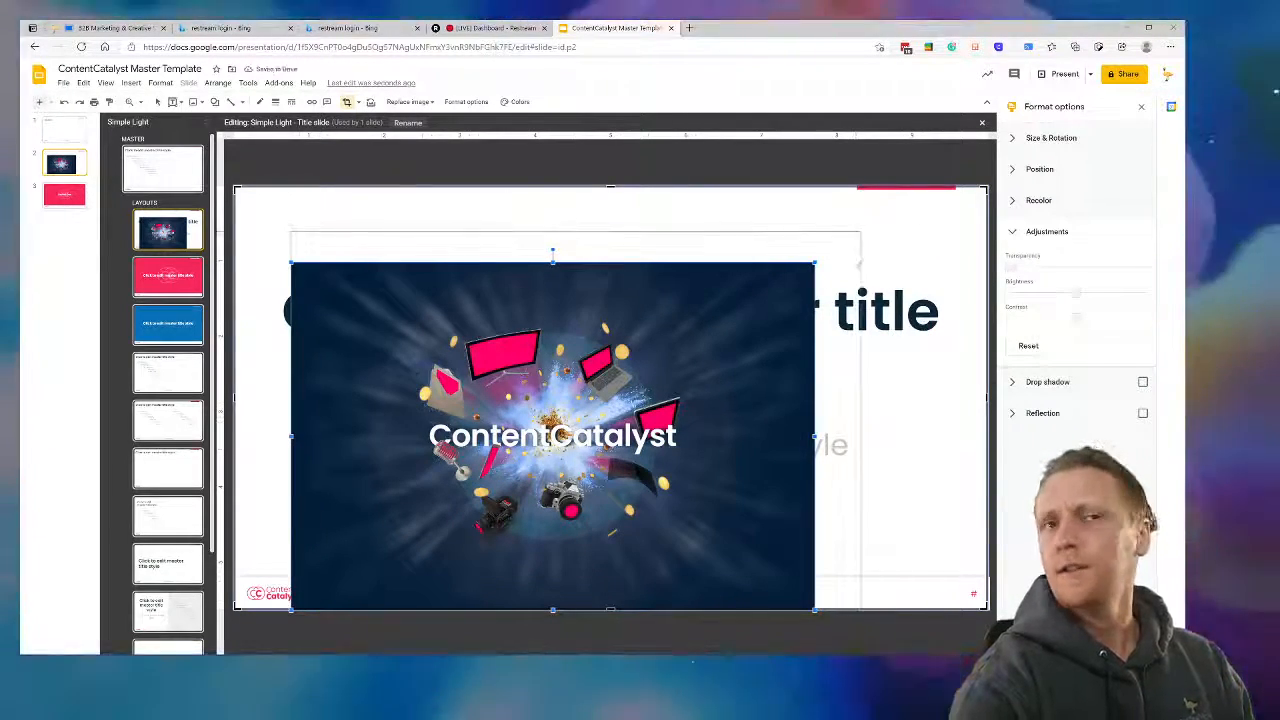
left_click_drag(815, 262, 857, 234)
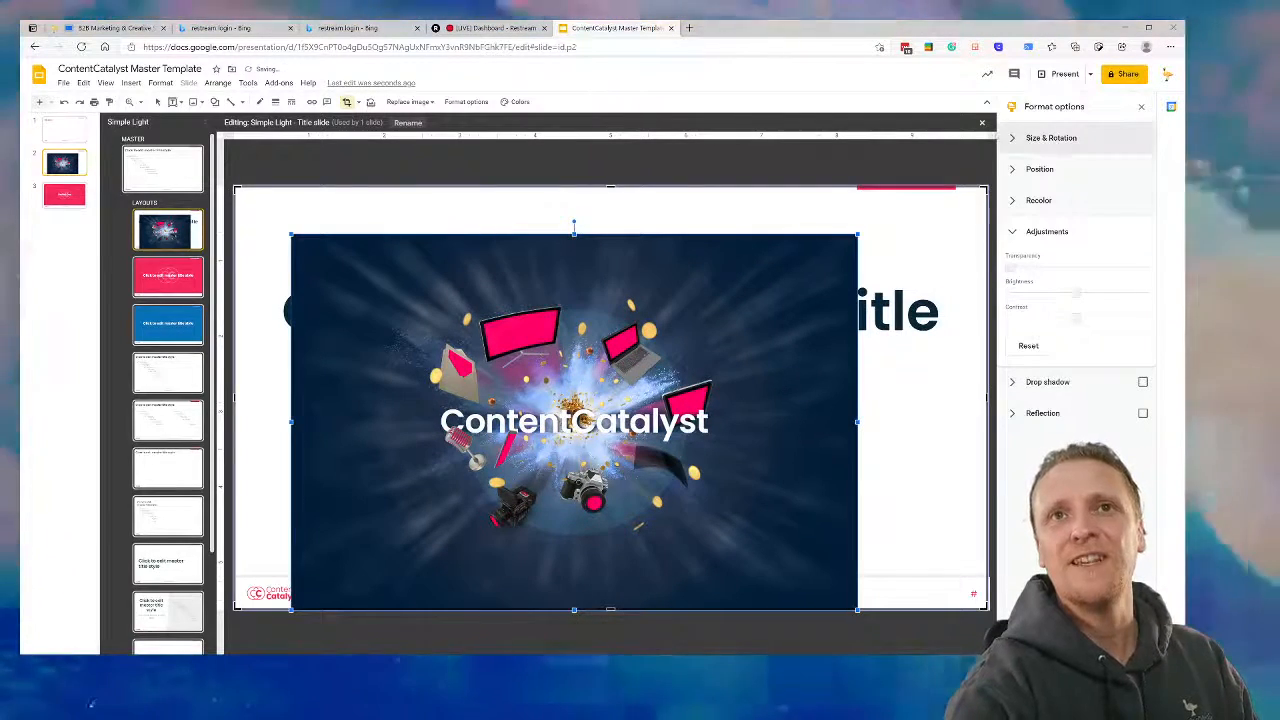
Step: Toggle the image's aspect ratio lock and try further corner resizes inside the crop frame
left_click(1012, 138)
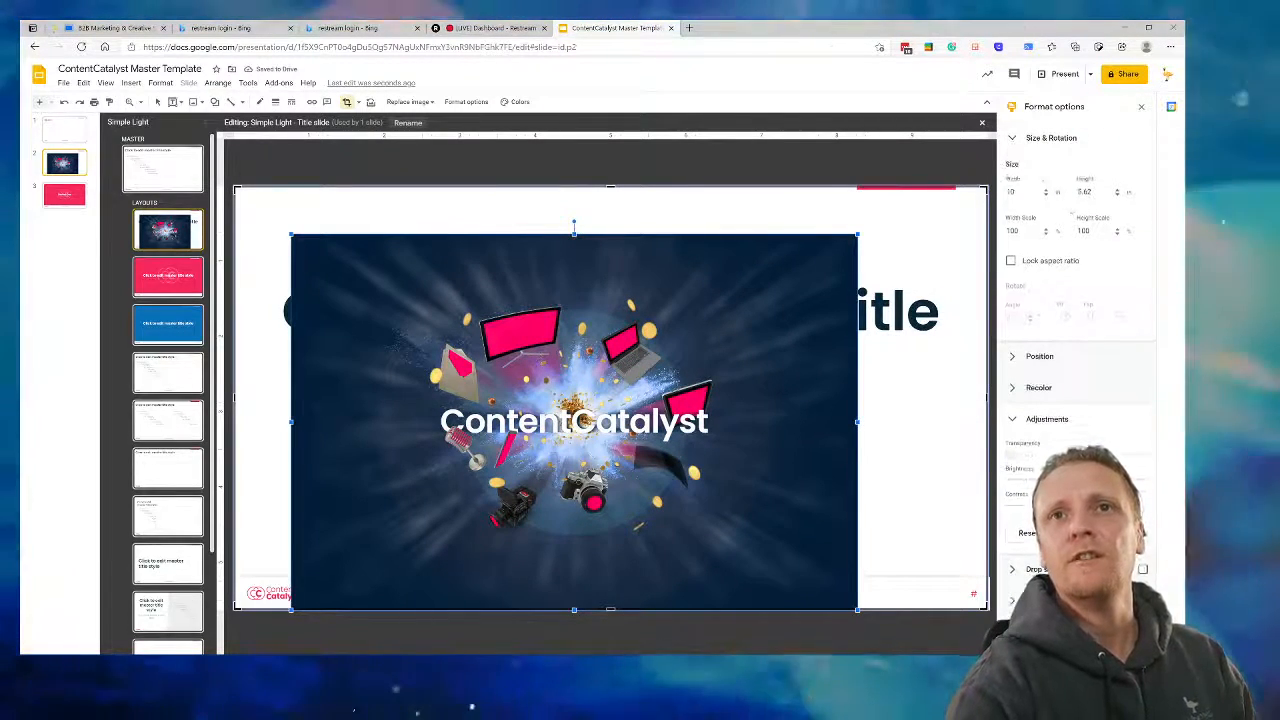
left_click(1010, 260)
left_click(1010, 261)
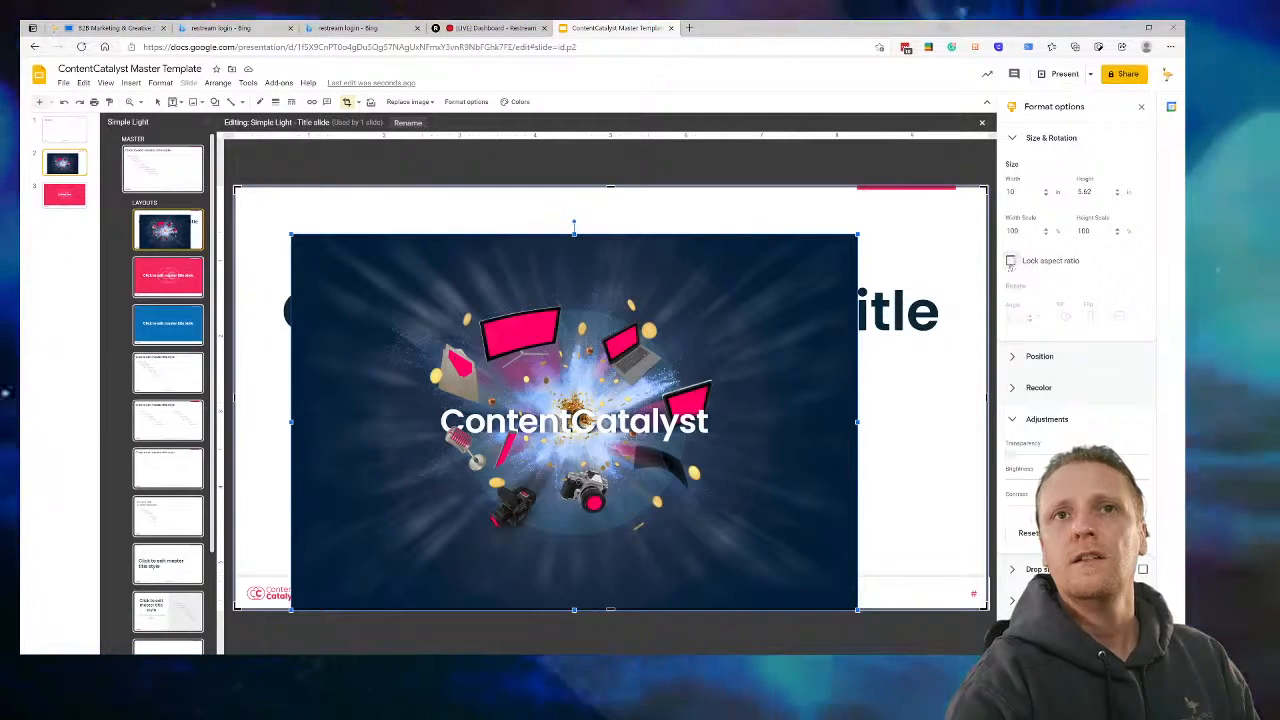
left_click_drag(857, 235, 778, 341)
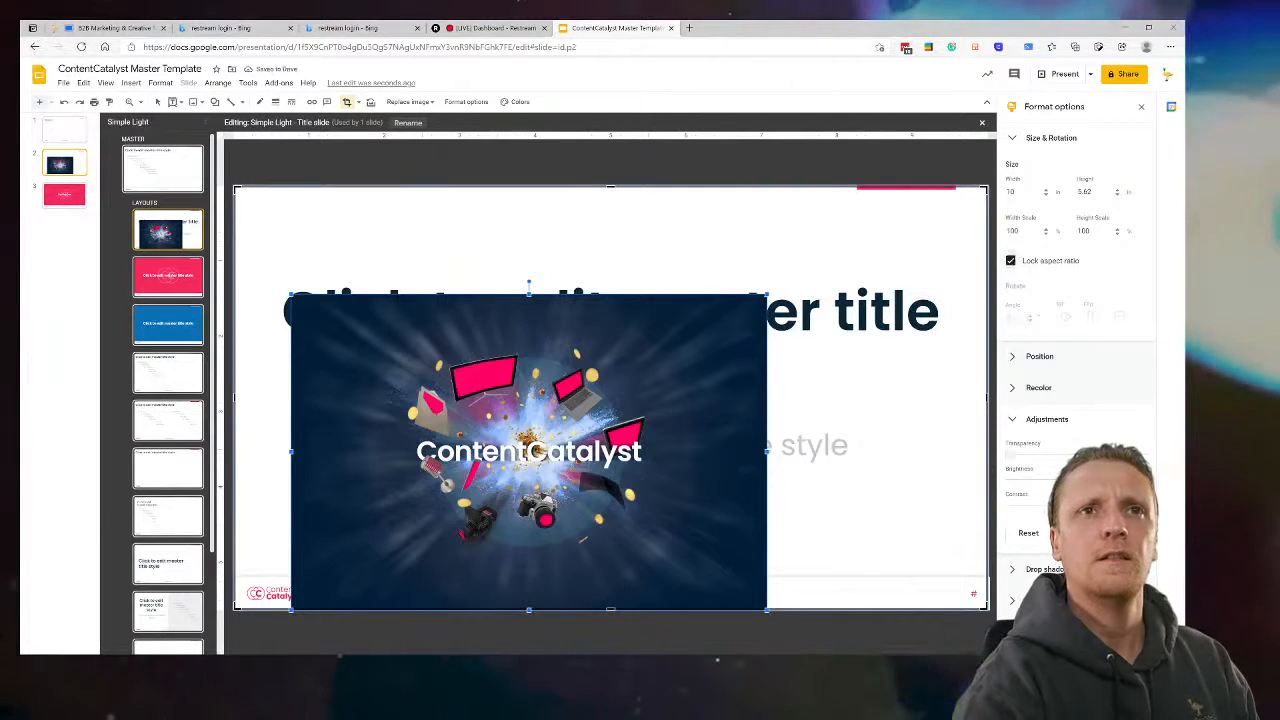
left_click_drag(898, 294, 898, 294)
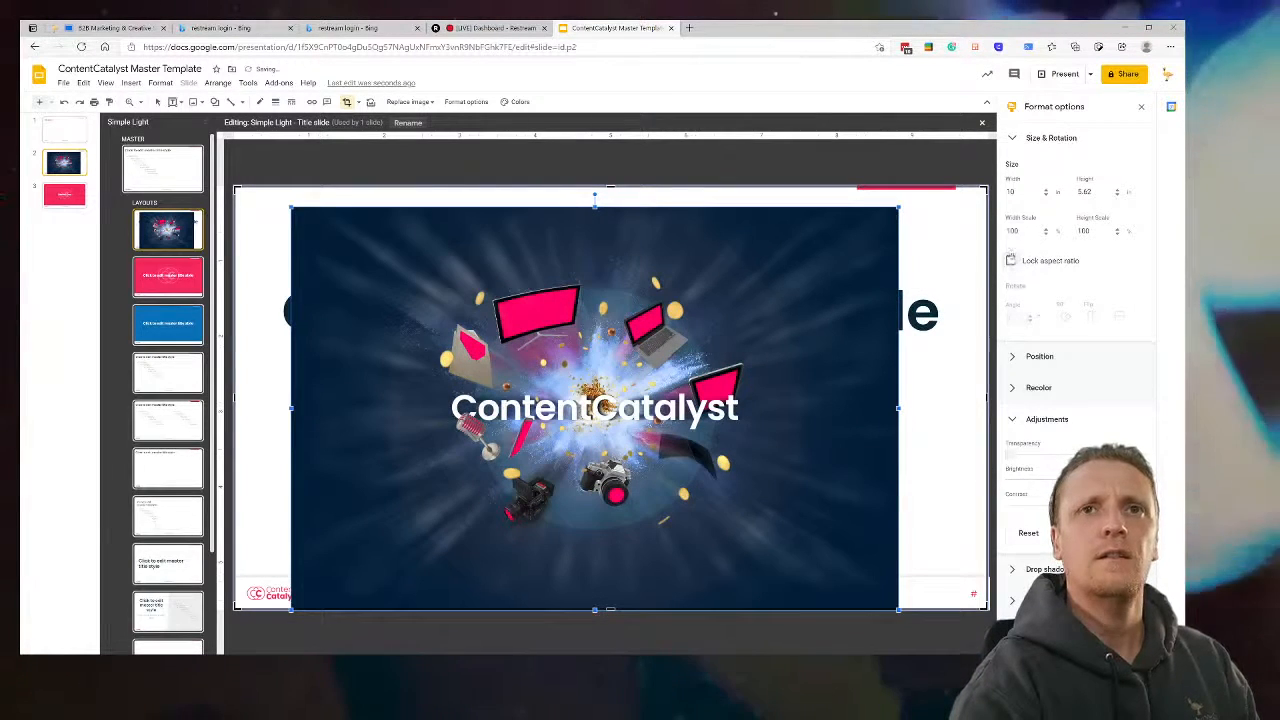
left_click(1011, 143)
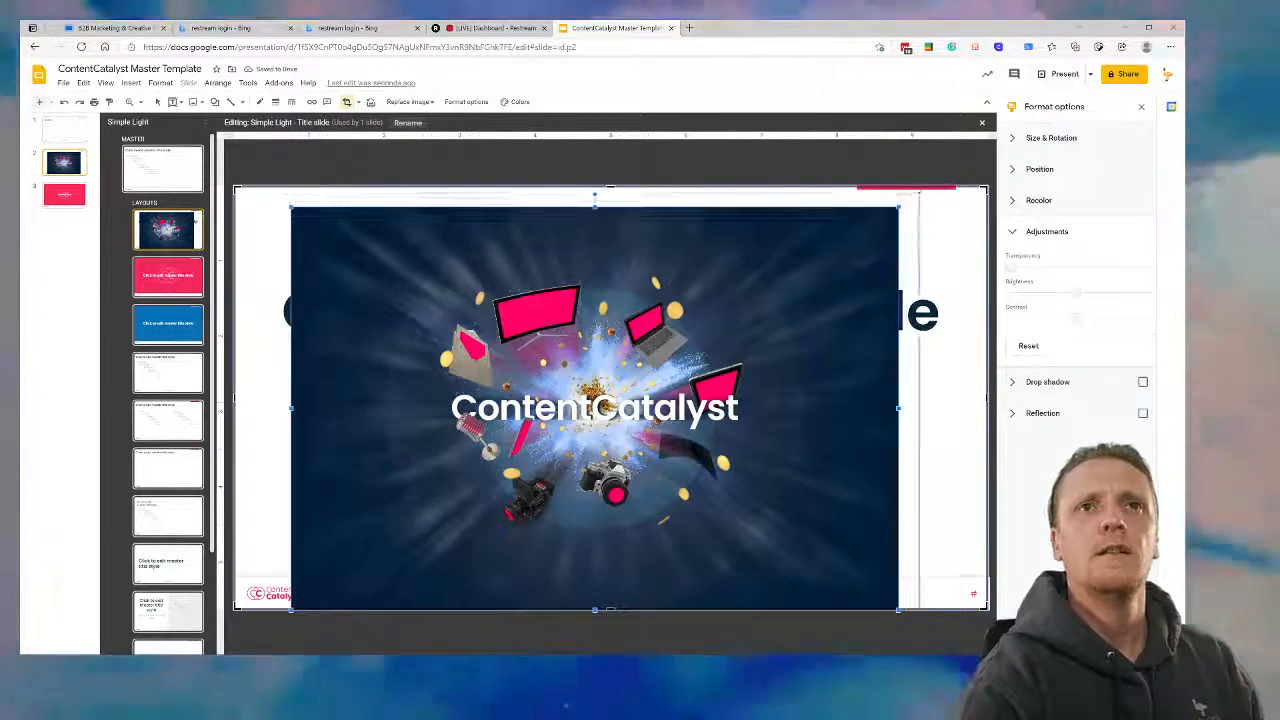
Step: Enlarge the image to fill the slide-wide crop frame, apply the crop, and stretch the image slightly past the slide's upper-right corner
left_click_drag(898, 207, 988, 147)
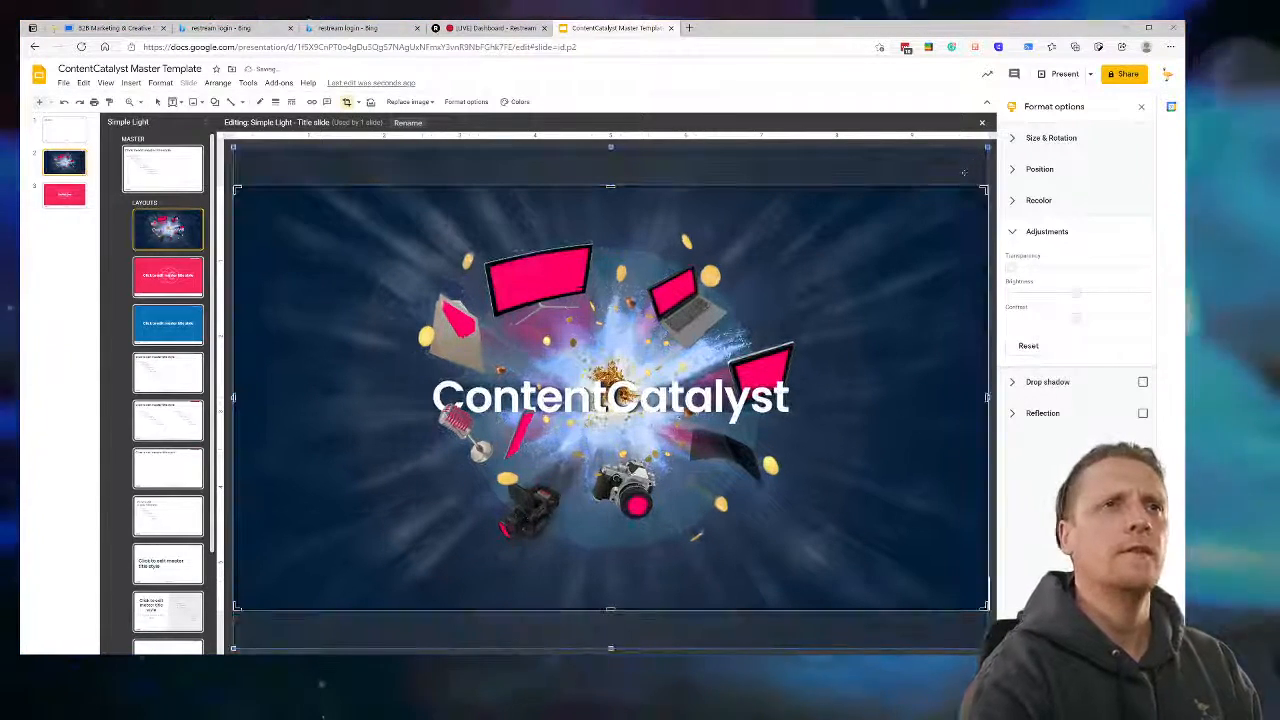
left_click(993, 218)
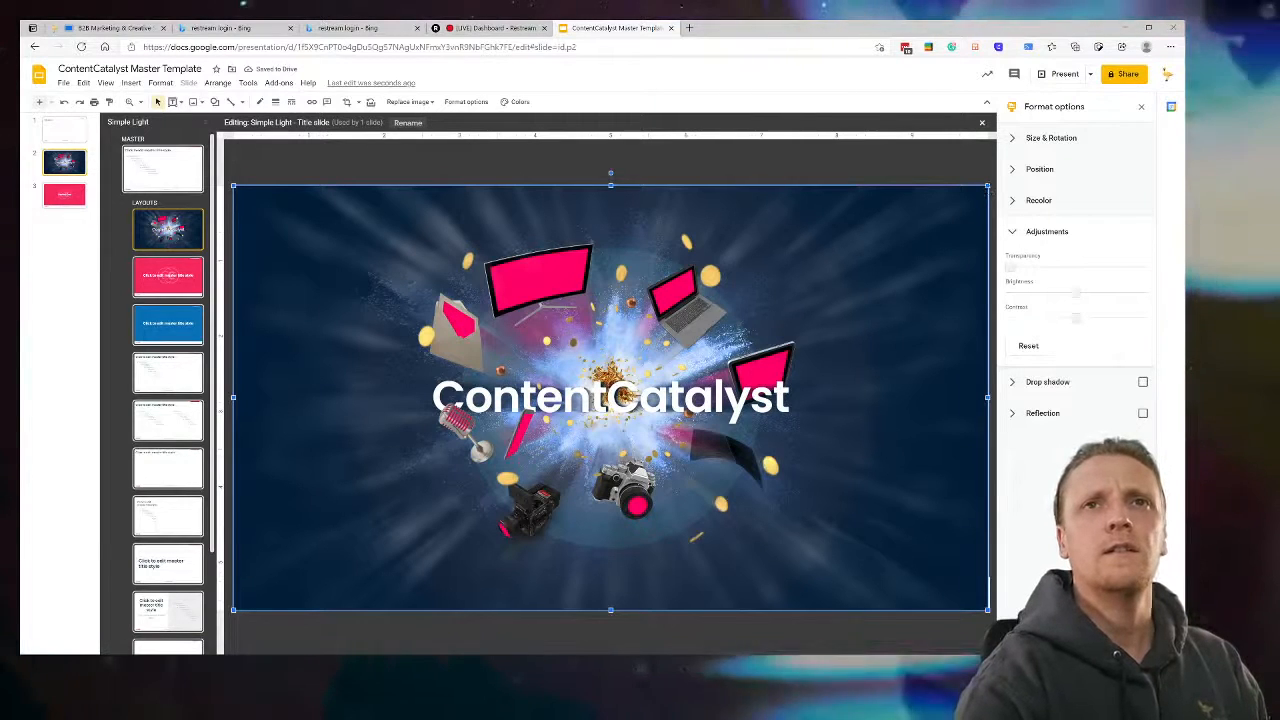
left_click_drag(990, 185, 994, 184)
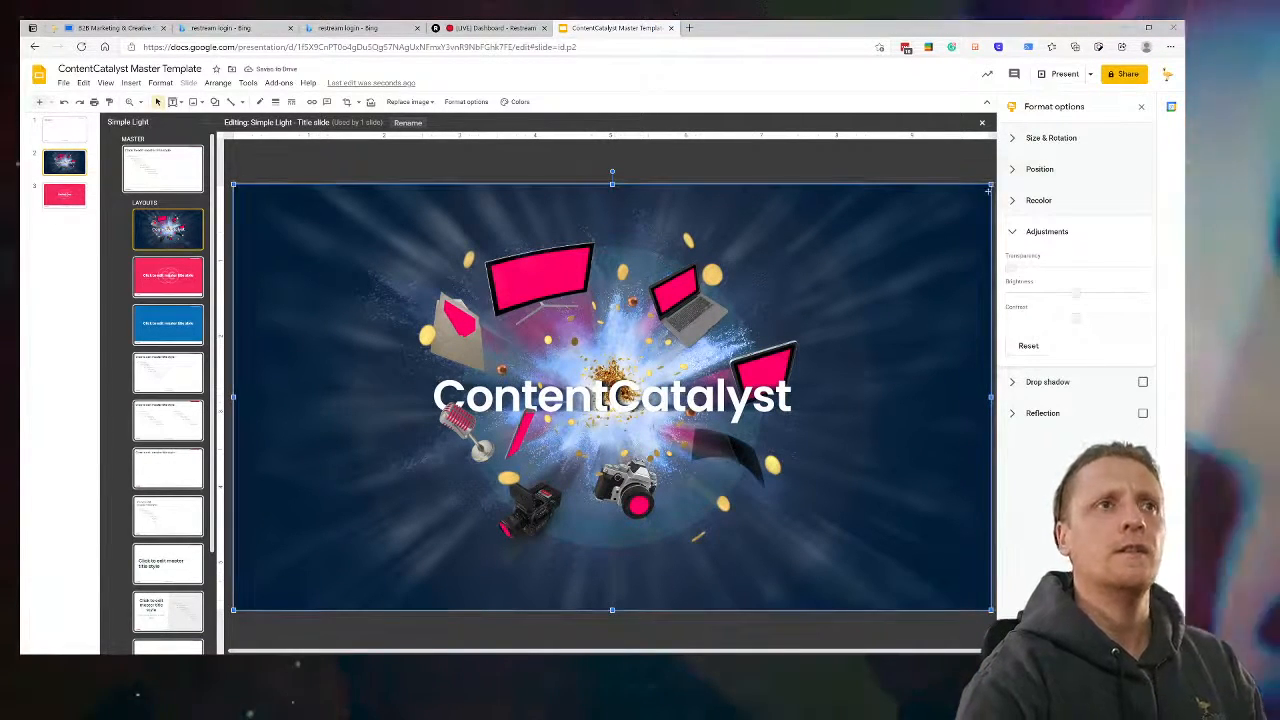
left_click(905, 176)
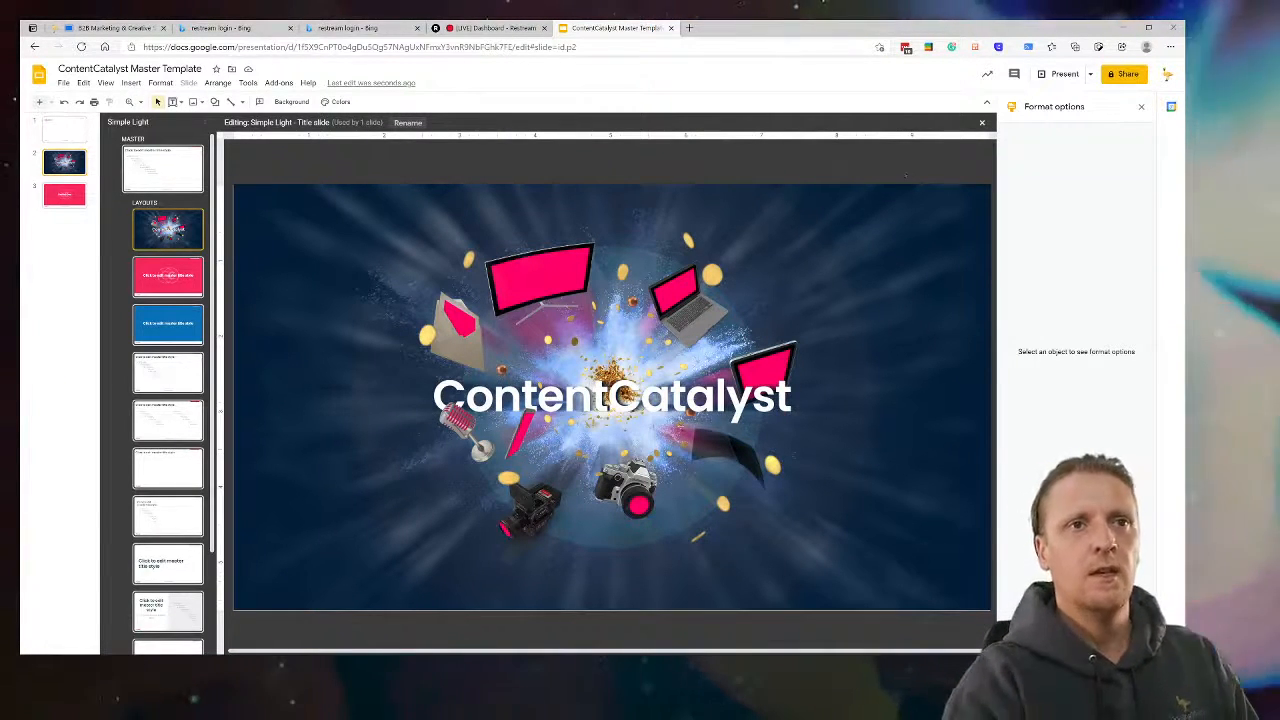
Step: Send the explosion image to the back, behind the layout's title and subtitle placeholders
left_click(680, 437)
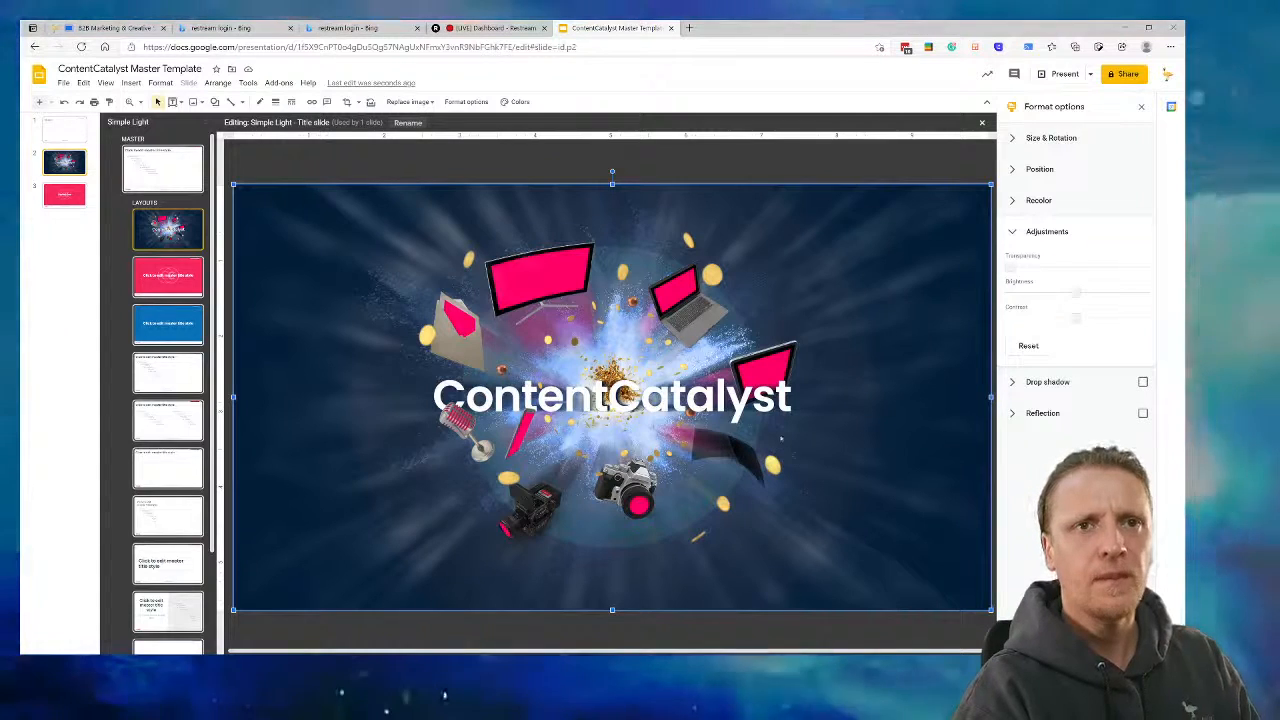
right_click(787, 433)
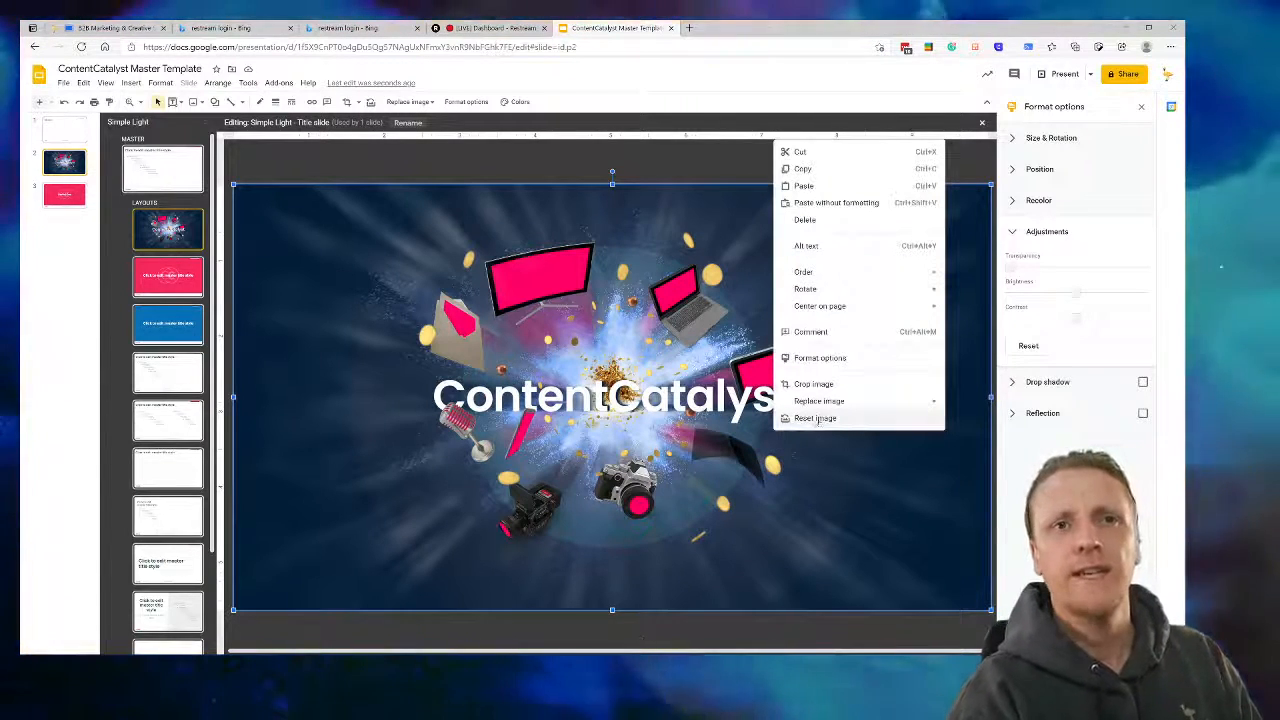
mouse_move(865, 272)
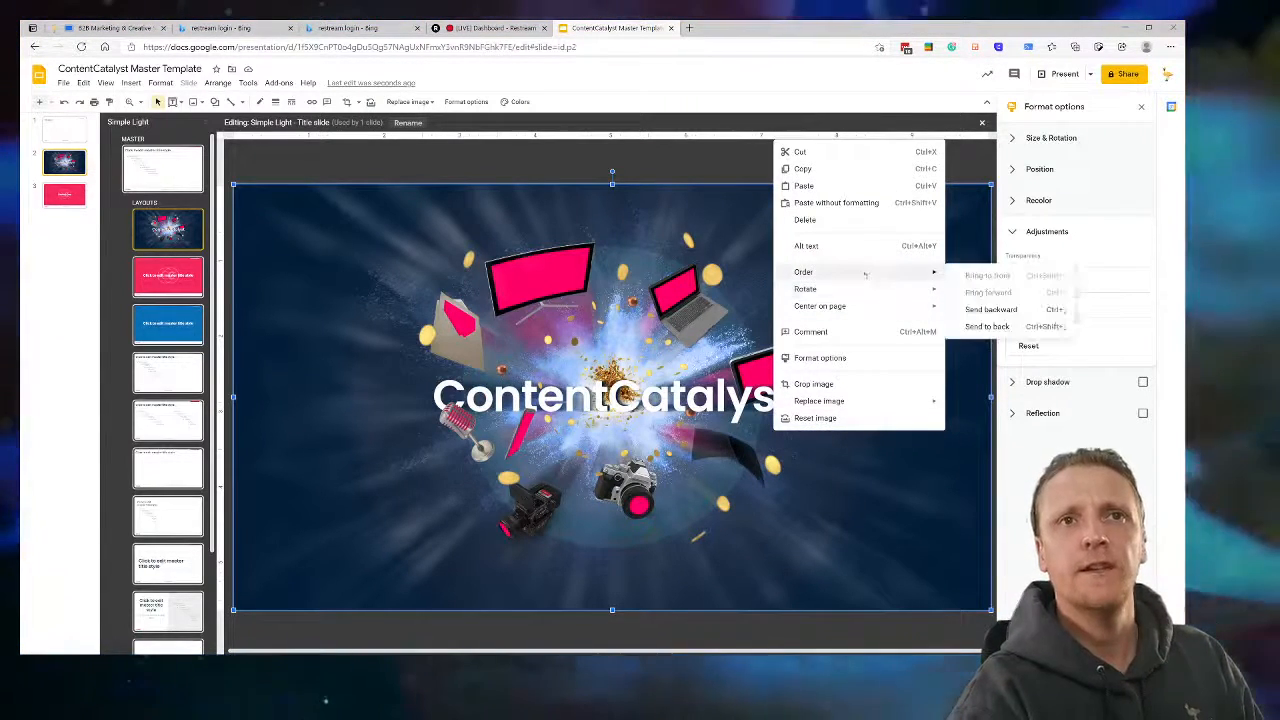
left_click(975, 323)
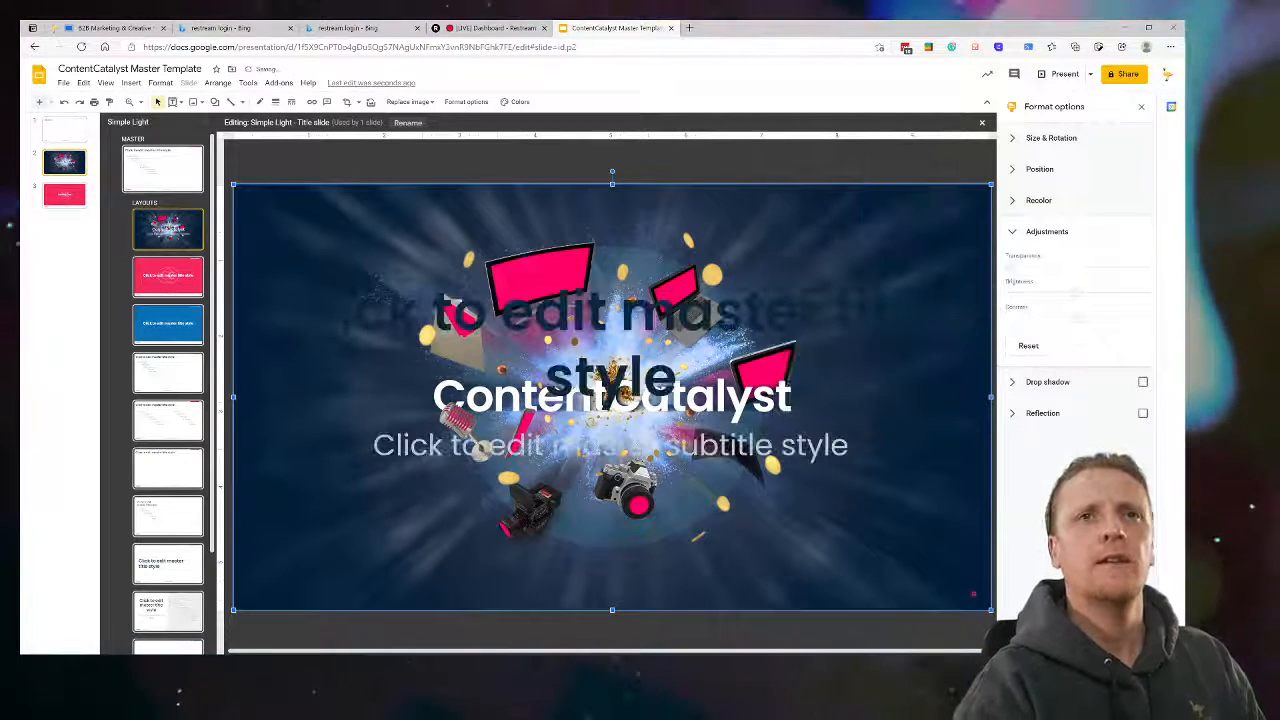
Step: Move the title and subtitle placeholders together toward the slide's bottom edge and narrow both to about the left half of the slide
left_click(640, 314)
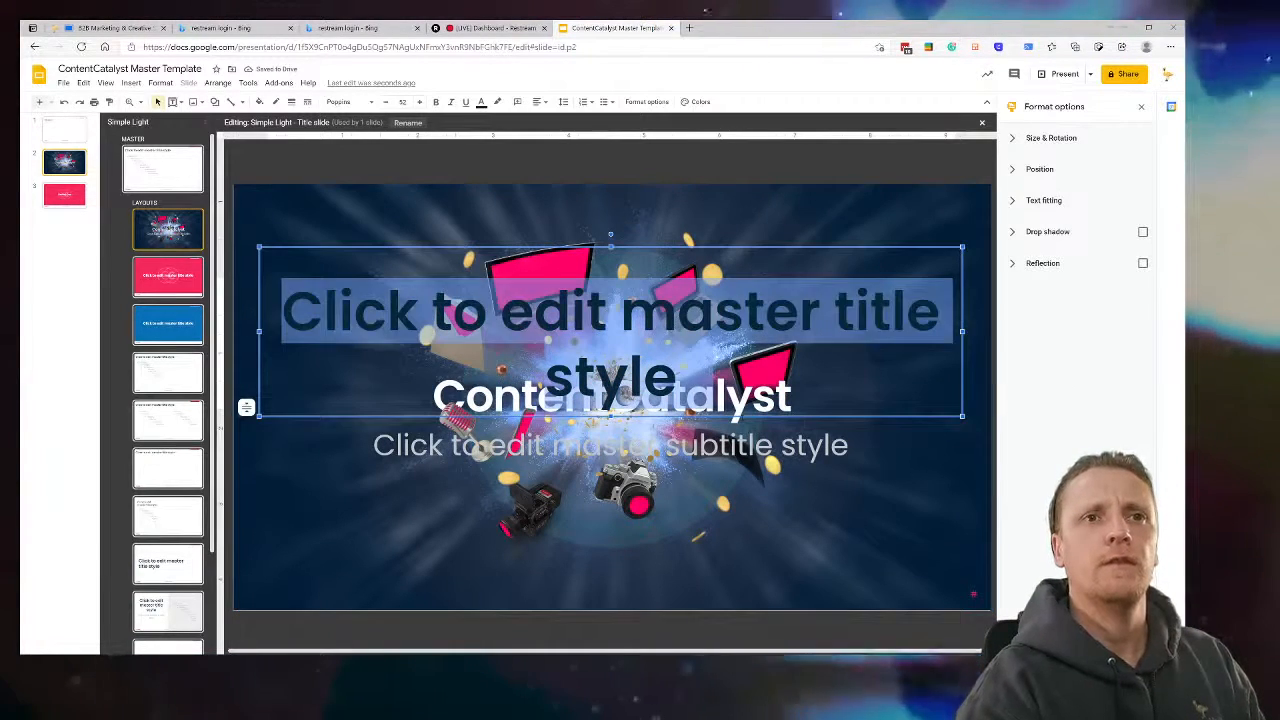
left_click(611, 446, "shift")
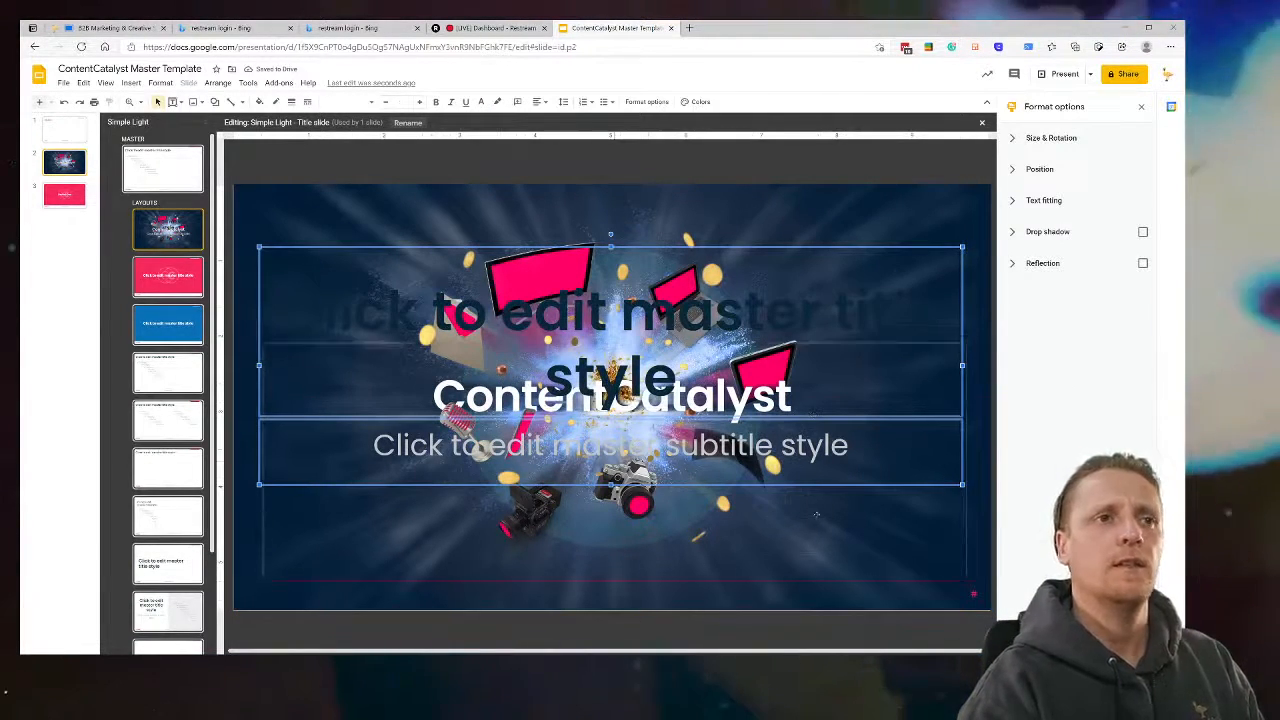
left_click_drag(895, 398, 890, 506)
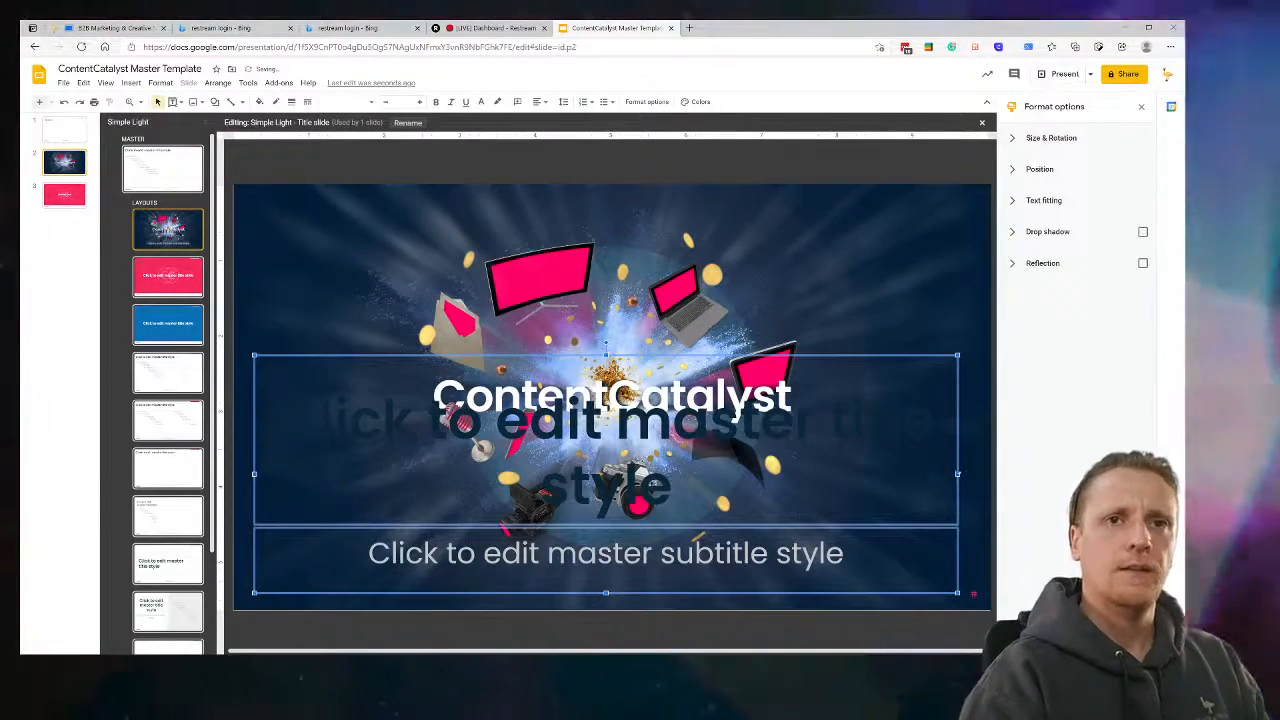
left_click_drag(958, 474, 603, 474)
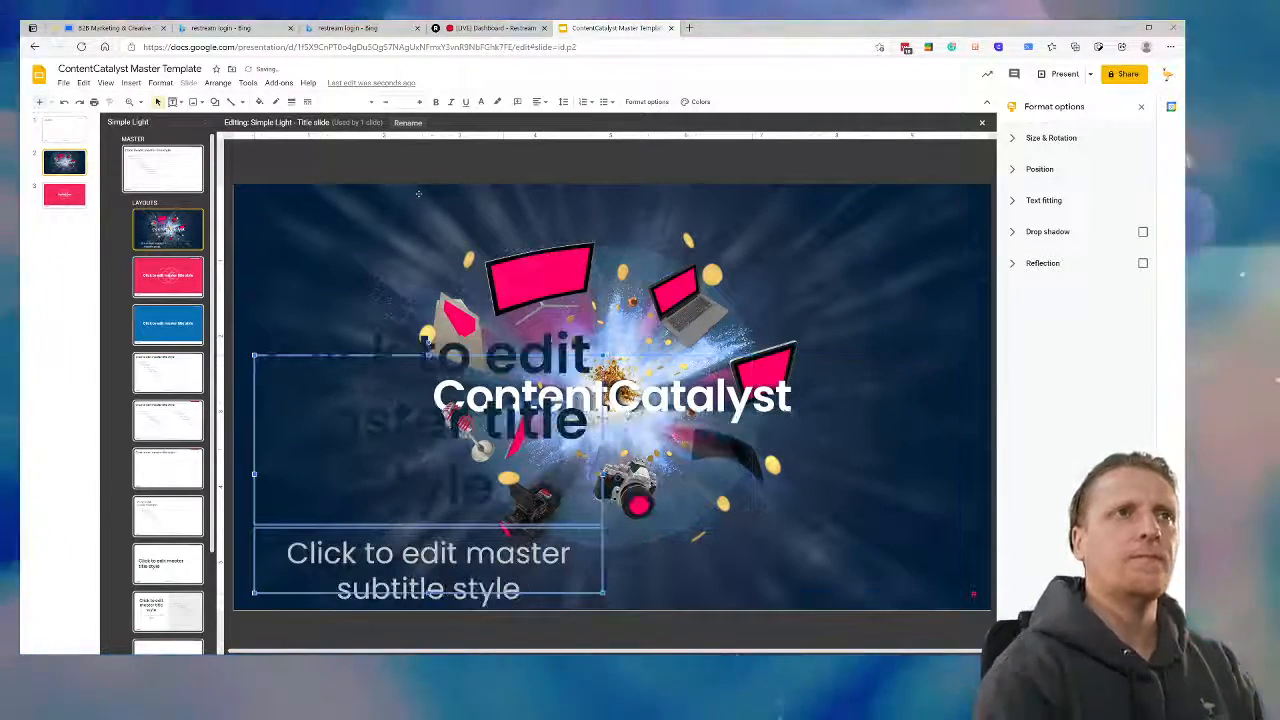
Step: Reduce the title text to size 32 and the subtitle text to size 8, and left-align both placeholders
left_click(384, 103)
left_click(384, 103)
left_click(384, 103)
left_click(384, 103)
left_click(384, 103)
left_click(384, 103)
left_click(384, 103)
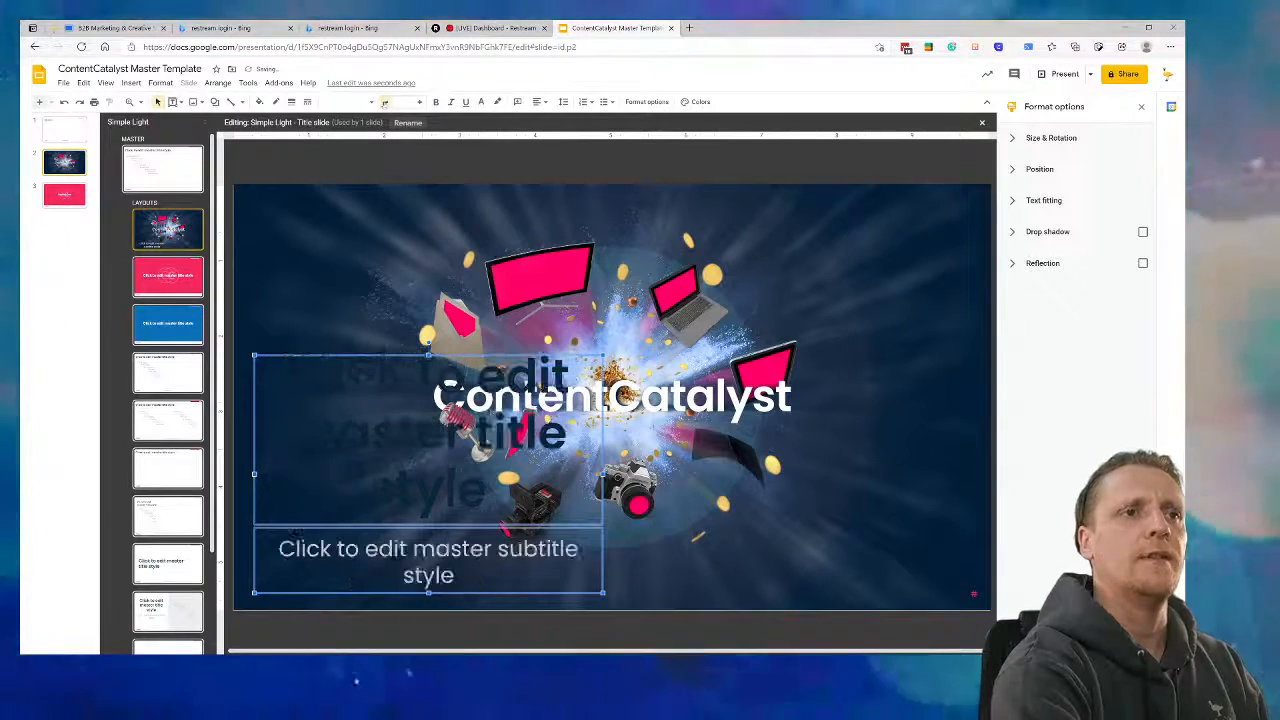
left_click(384, 103)
left_click(384, 103)
left_click(384, 103)
left_click(384, 103)
left_click(384, 103)
left_click(384, 103)
left_click(384, 103)
left_click(384, 103)
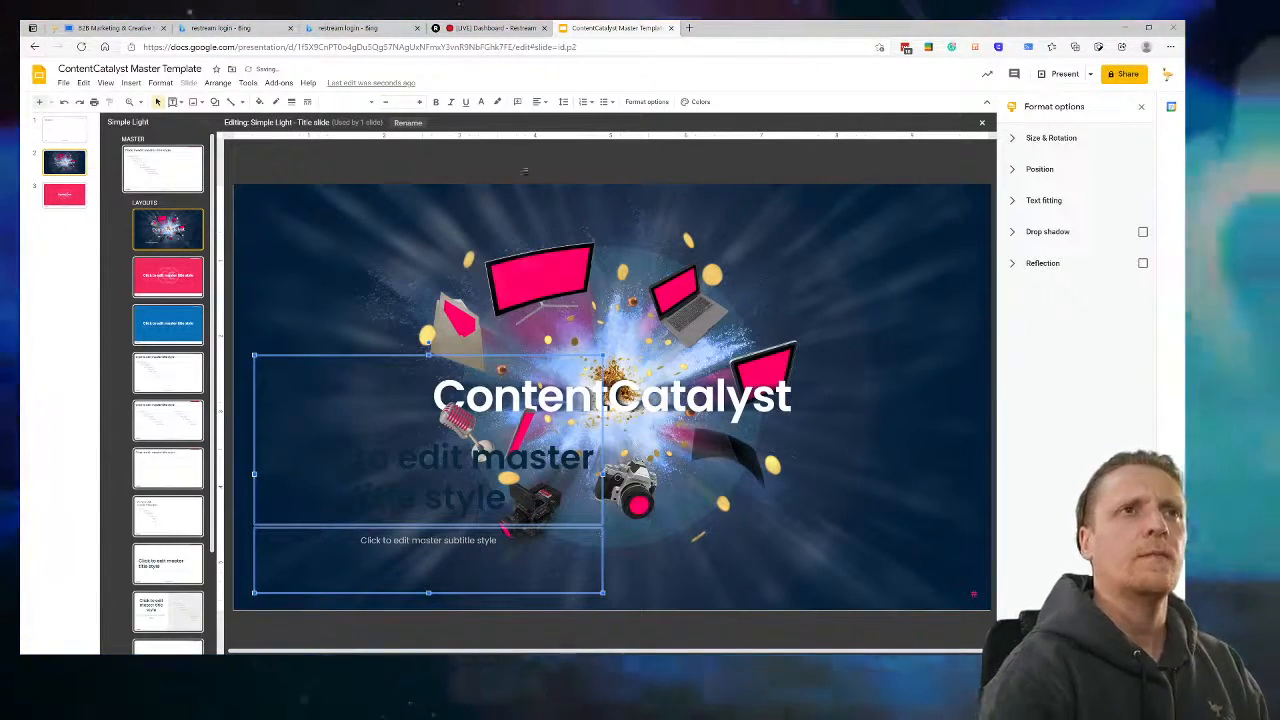
left_click(540, 119)
left_click(512, 210)
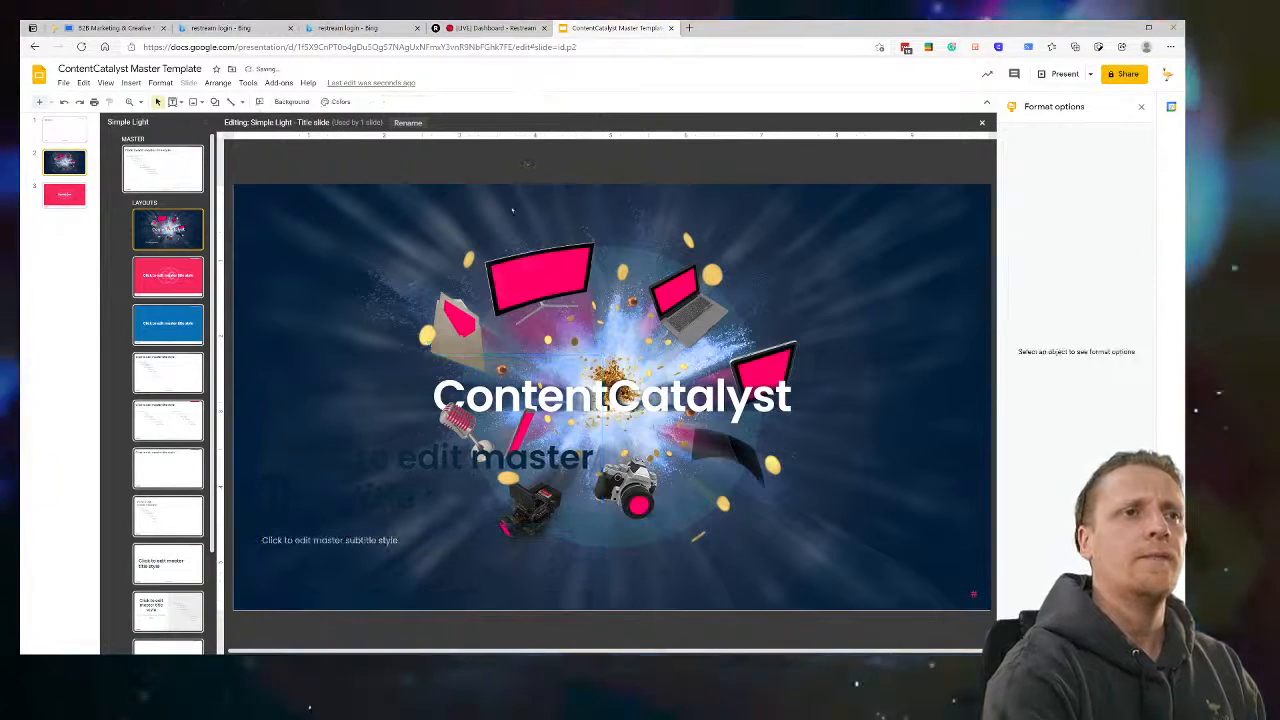
Step: Narrow the title placeholder further from its right edge and color its text white
left_click(356, 486)
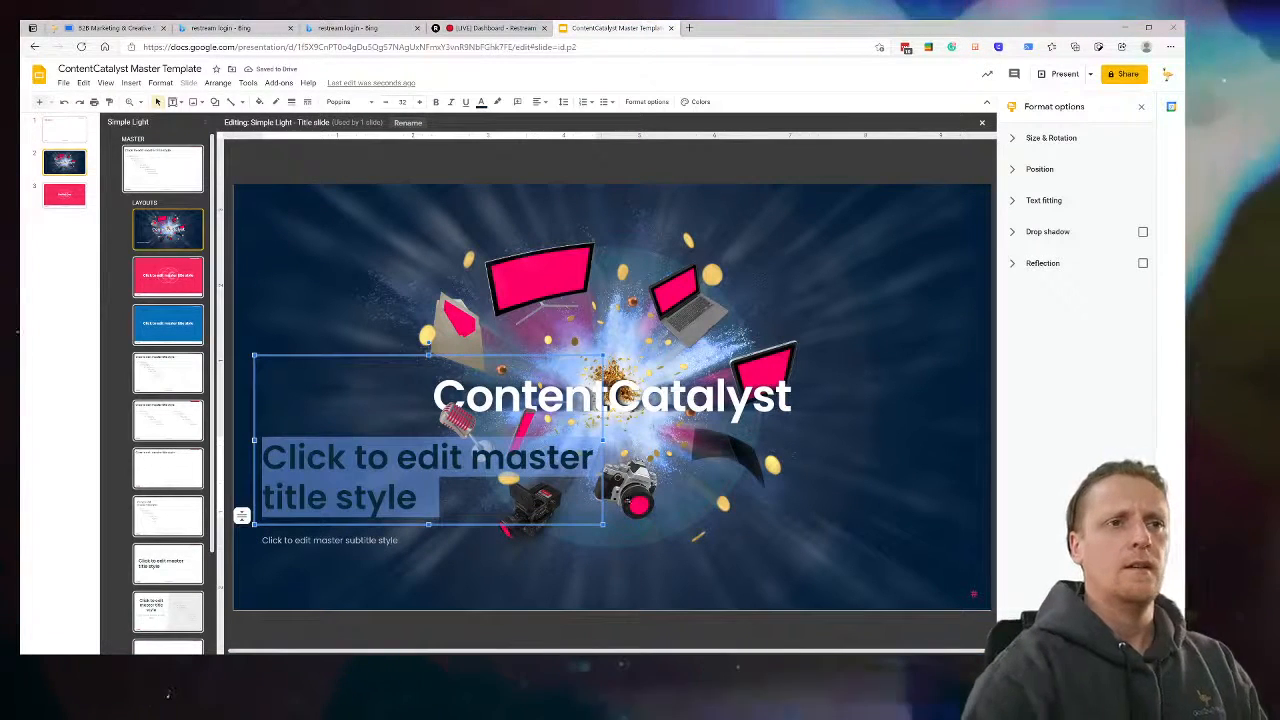
key("BackSpace")
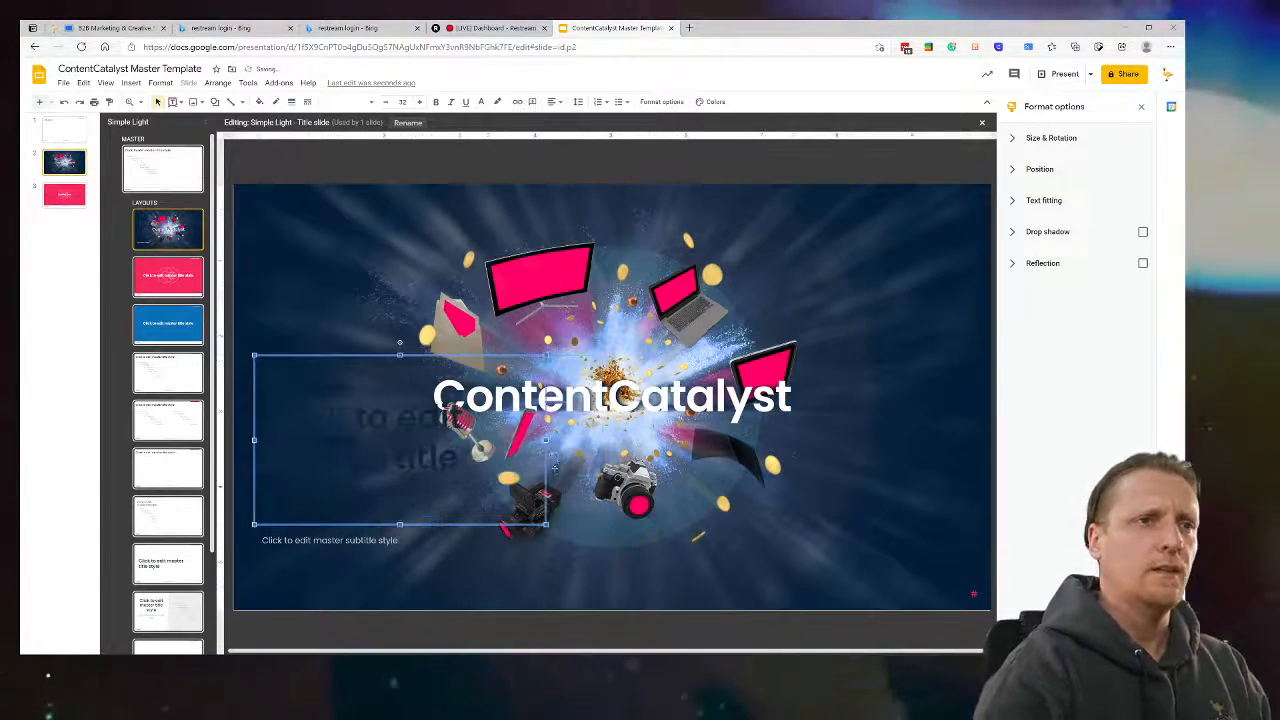
left_click(481, 101)
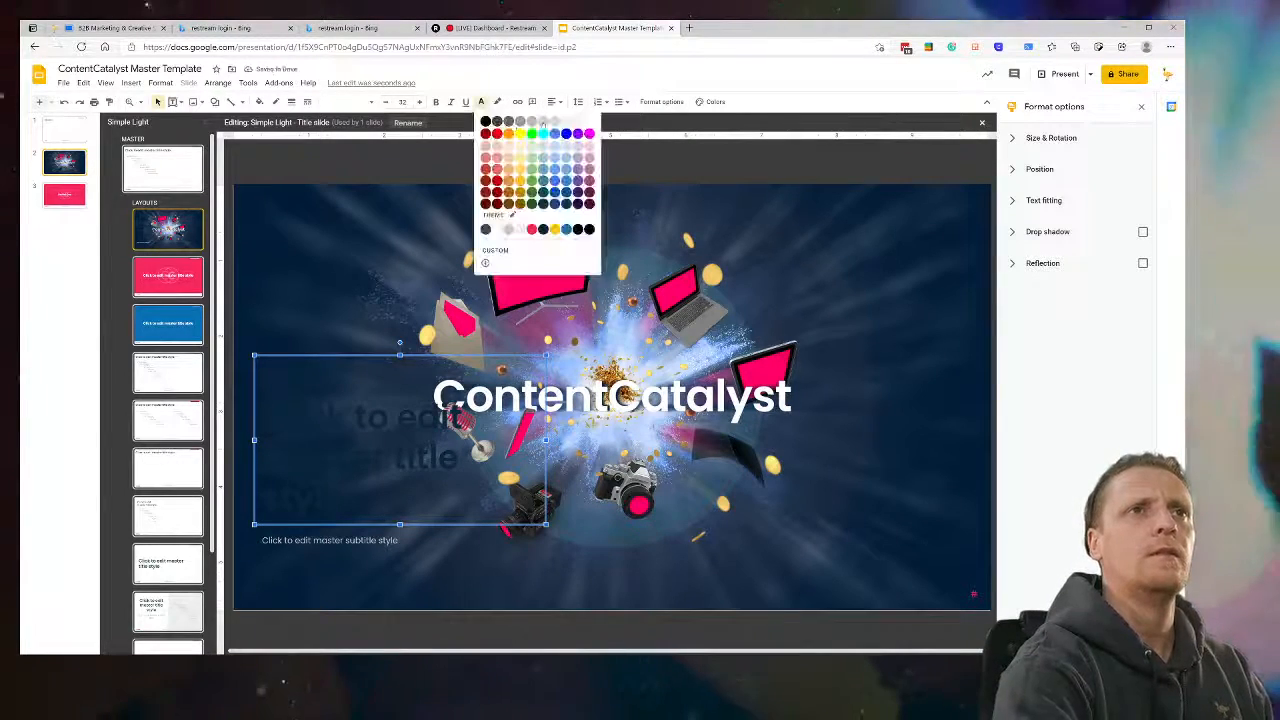
left_click(590, 121)
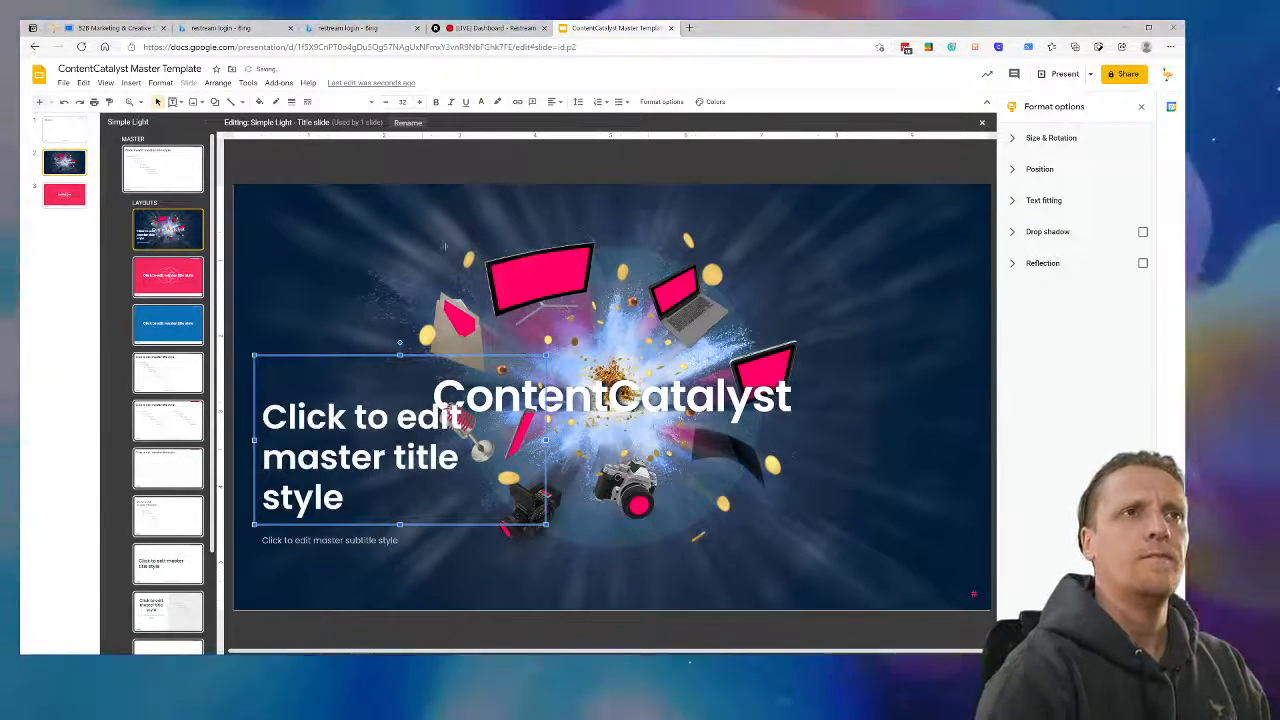
Step: Set the title placeholder's font size to 29
left_click(385, 101)
left_click(385, 101)
left_click(385, 101)
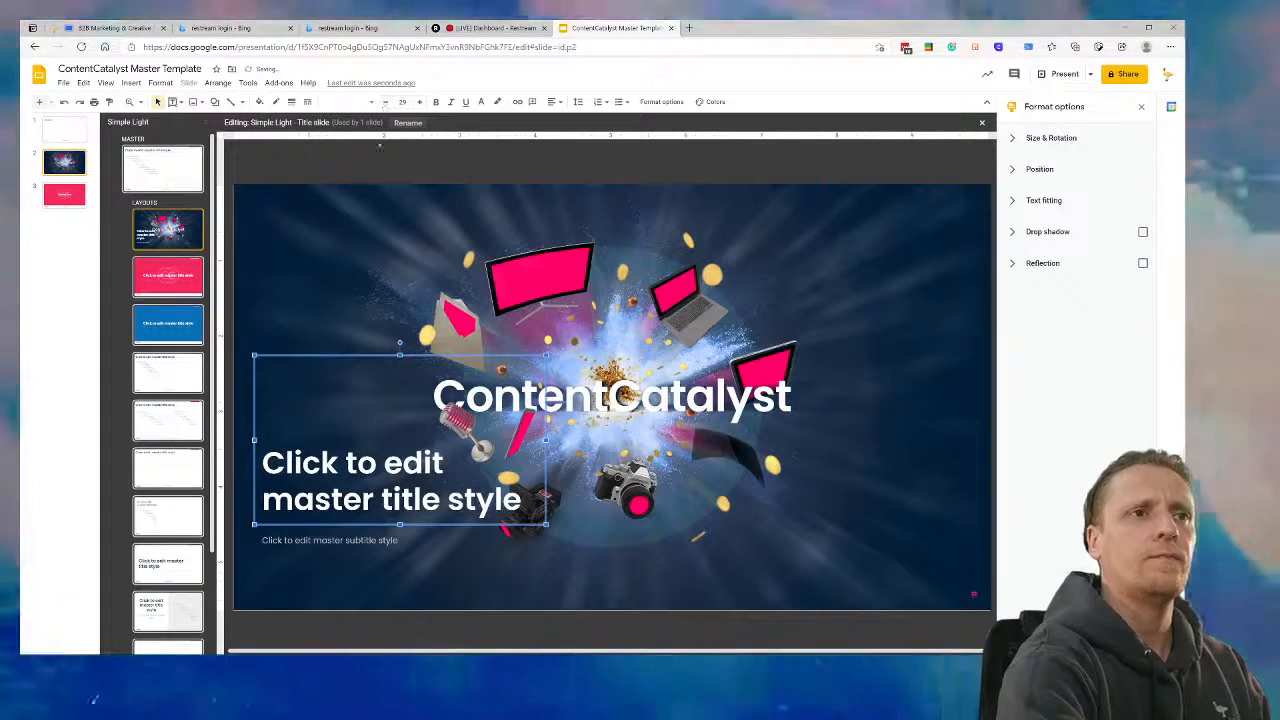
Step: Select the subtitle placeholder below the title
left_click(353, 541)
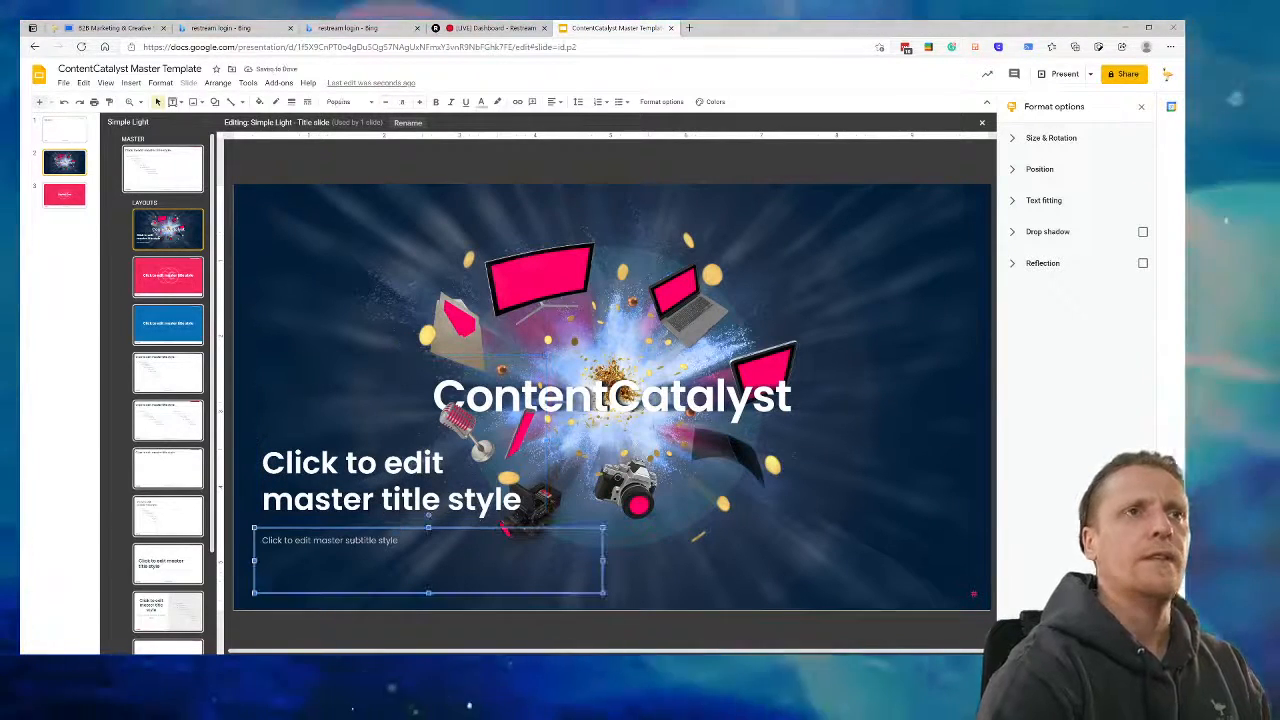